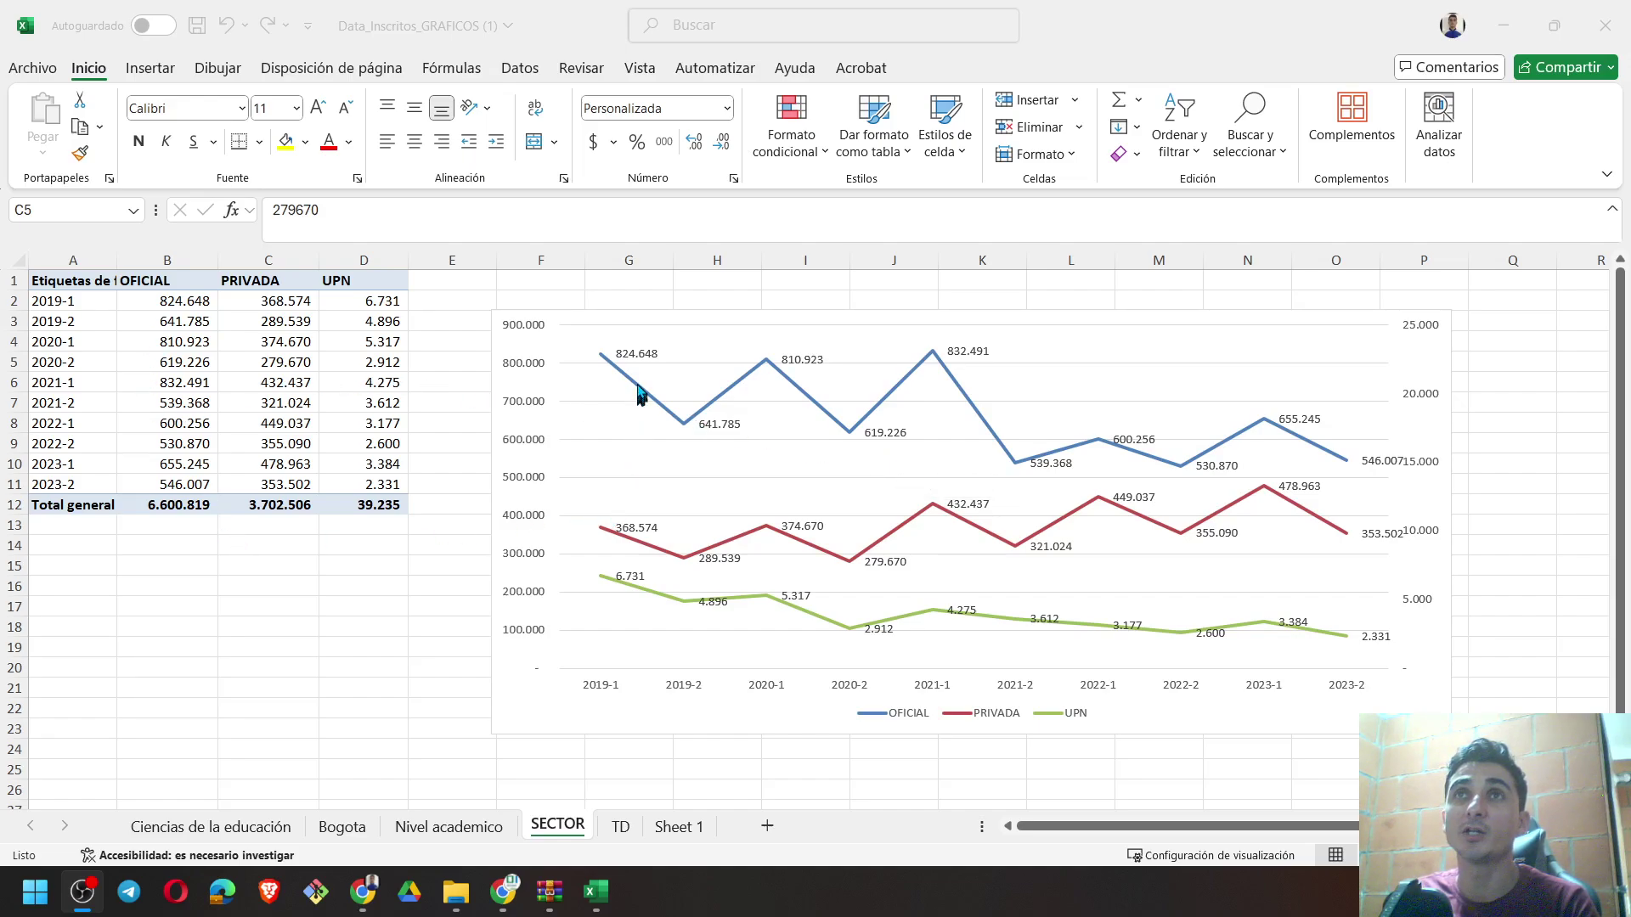
Select the OFICIAL, PRIVADA and UPN semester range A1:D11, excluding Total general, and go to Insertar
key("ctrl")
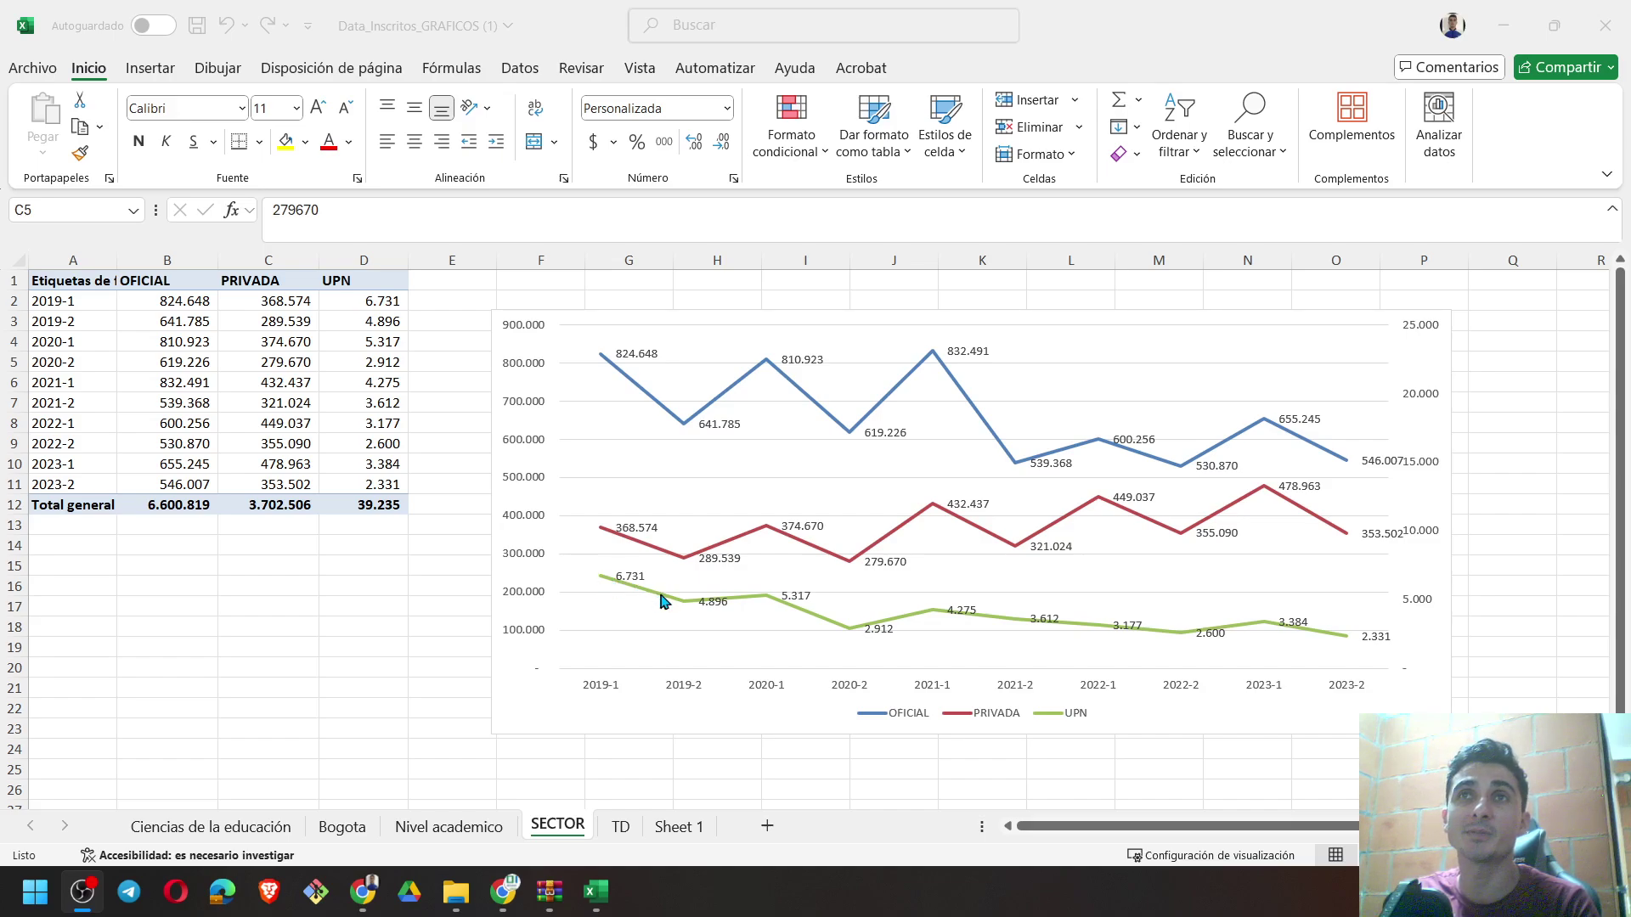
key("ctrl")
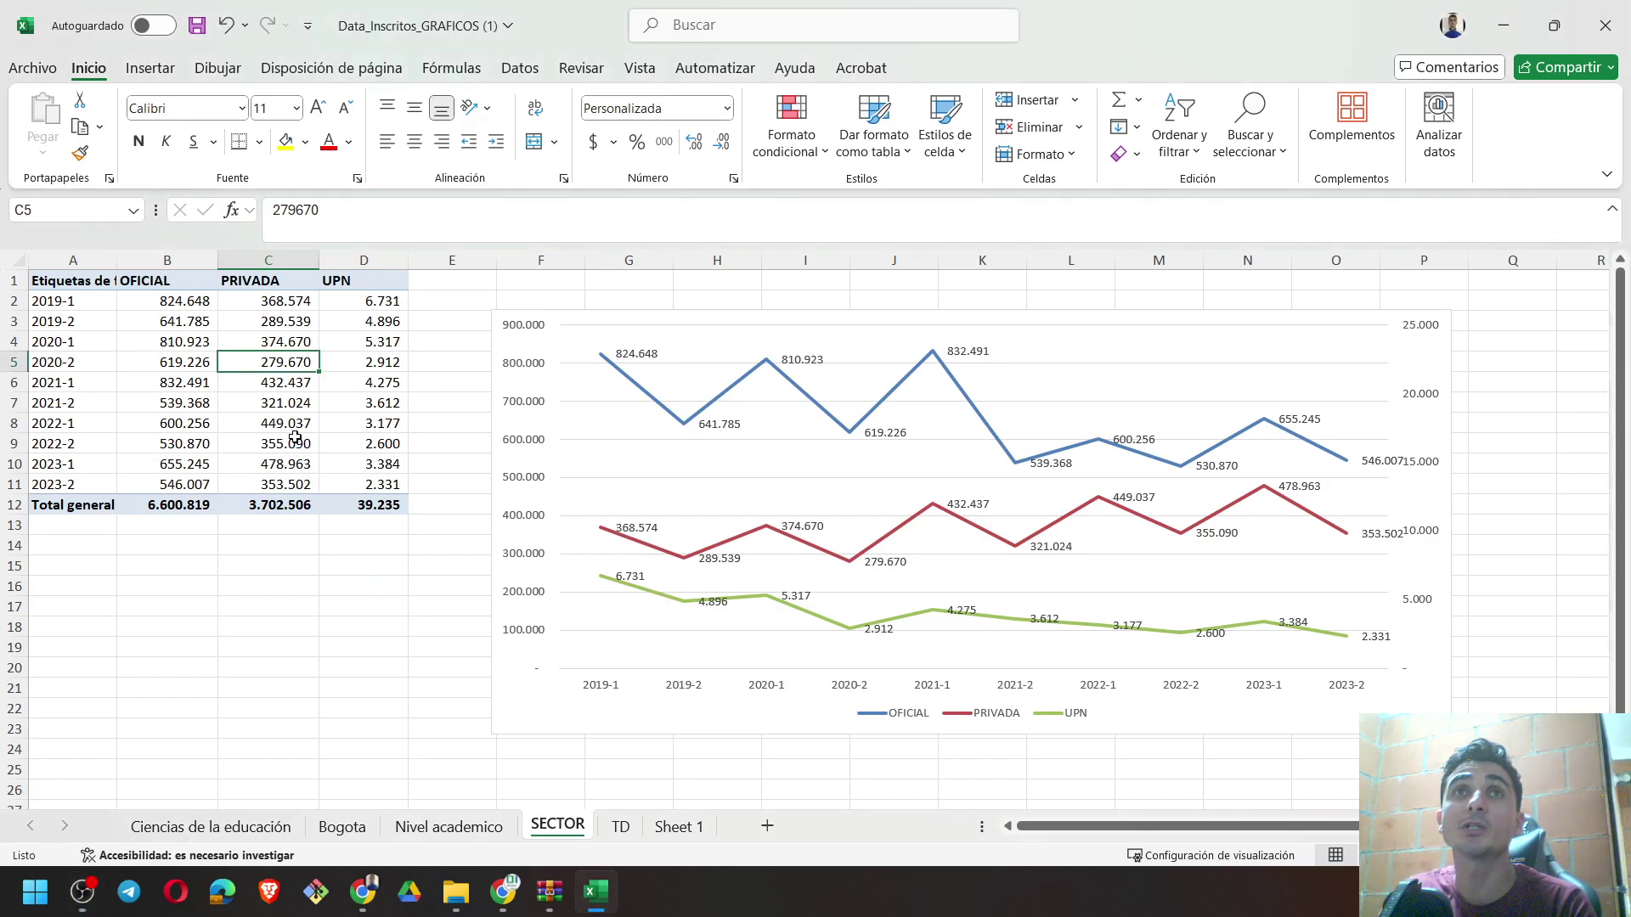
left_click(249, 328)
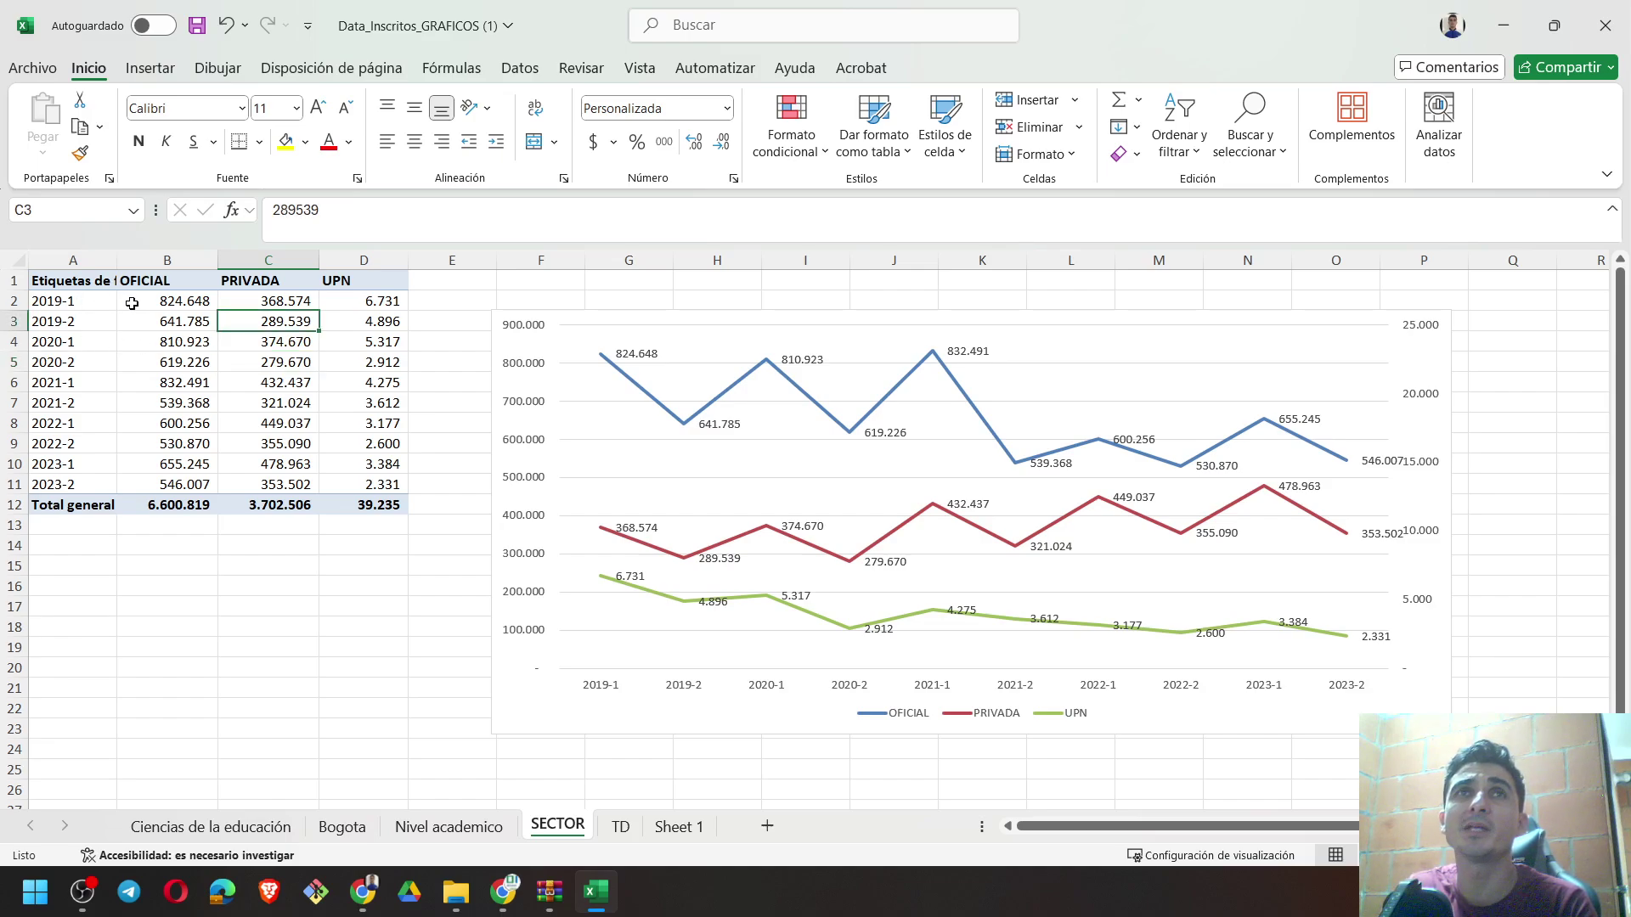
left_click_drag(102, 282, 361, 499)
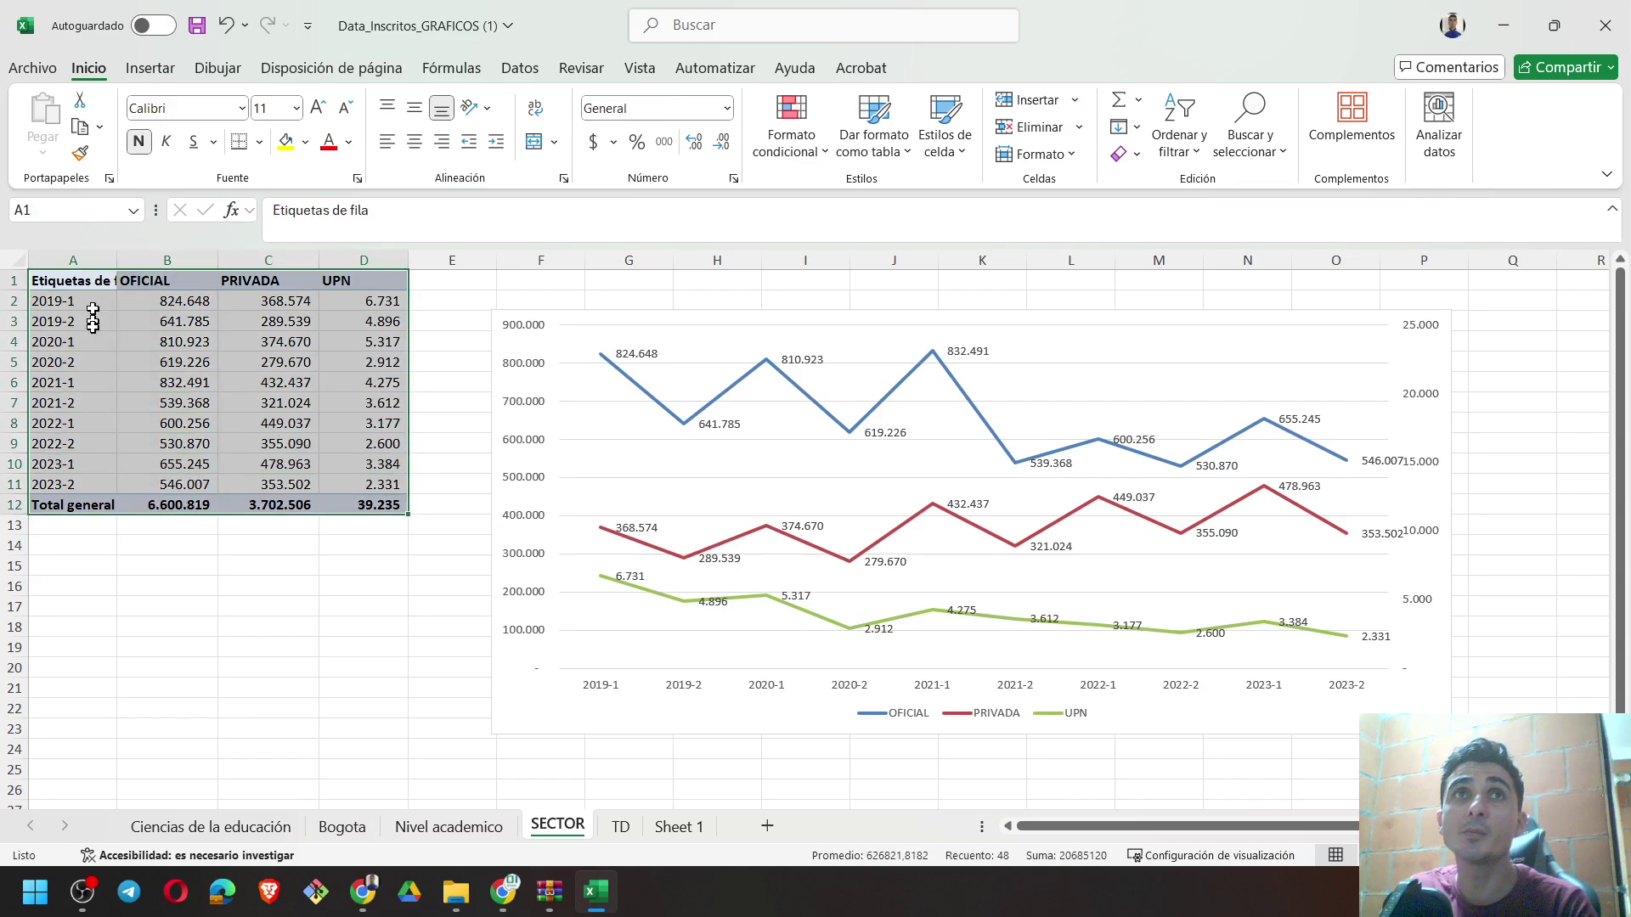
mouse_move(84, 287)
left_mouse_down()
mouse_move(389, 496)
mouse_move(331, 482)
left_mouse_up()
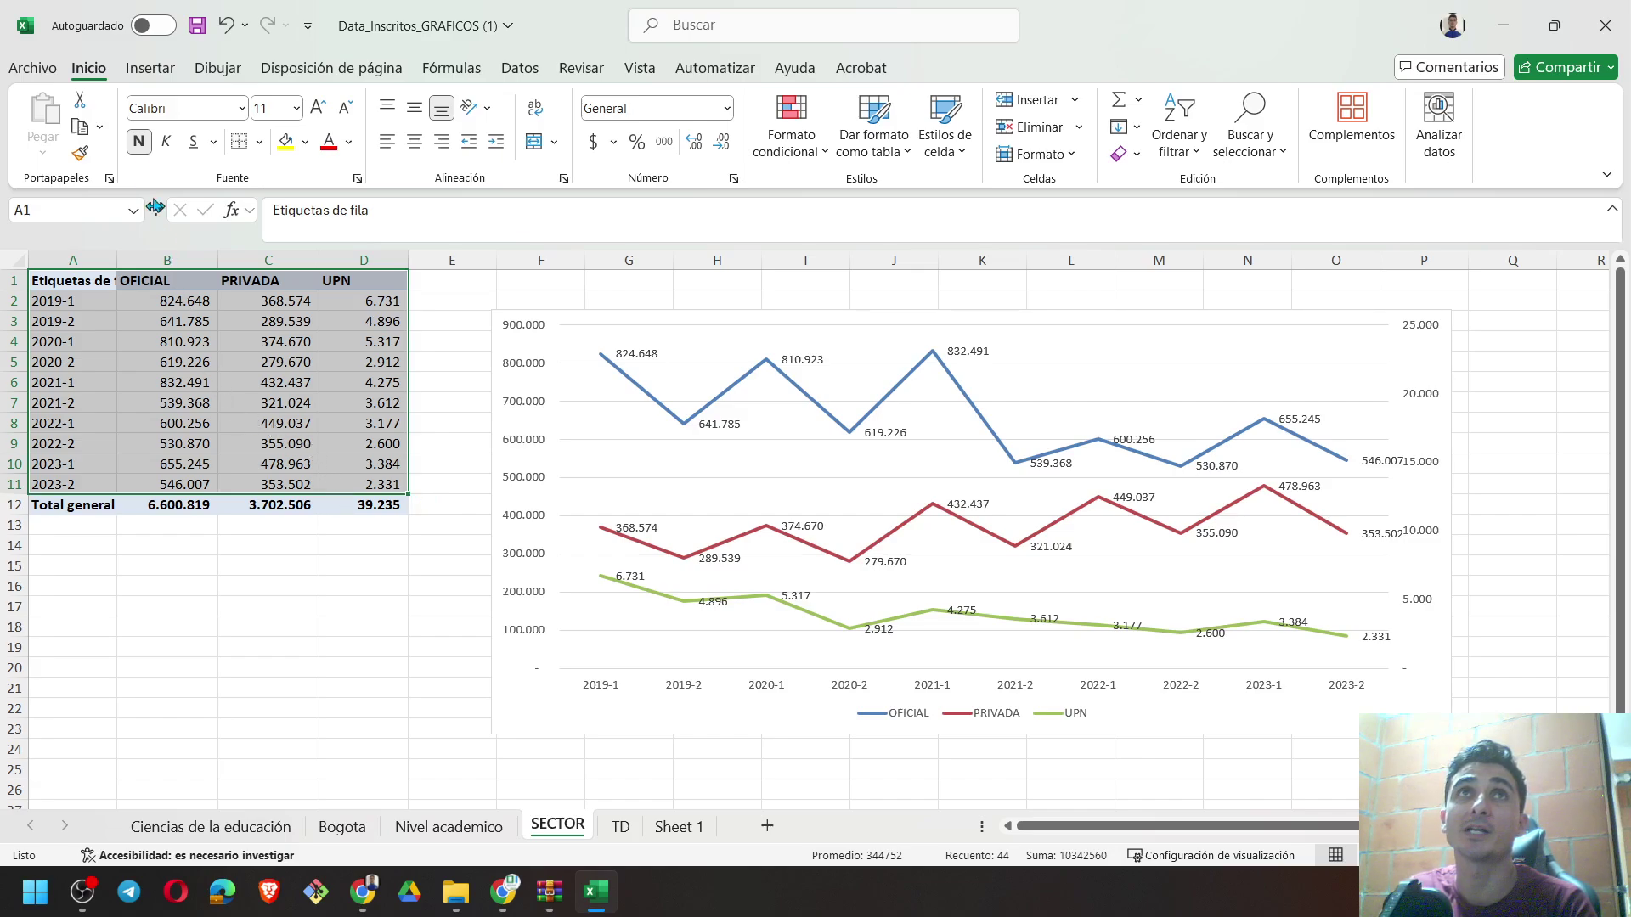
left_click(149, 70)
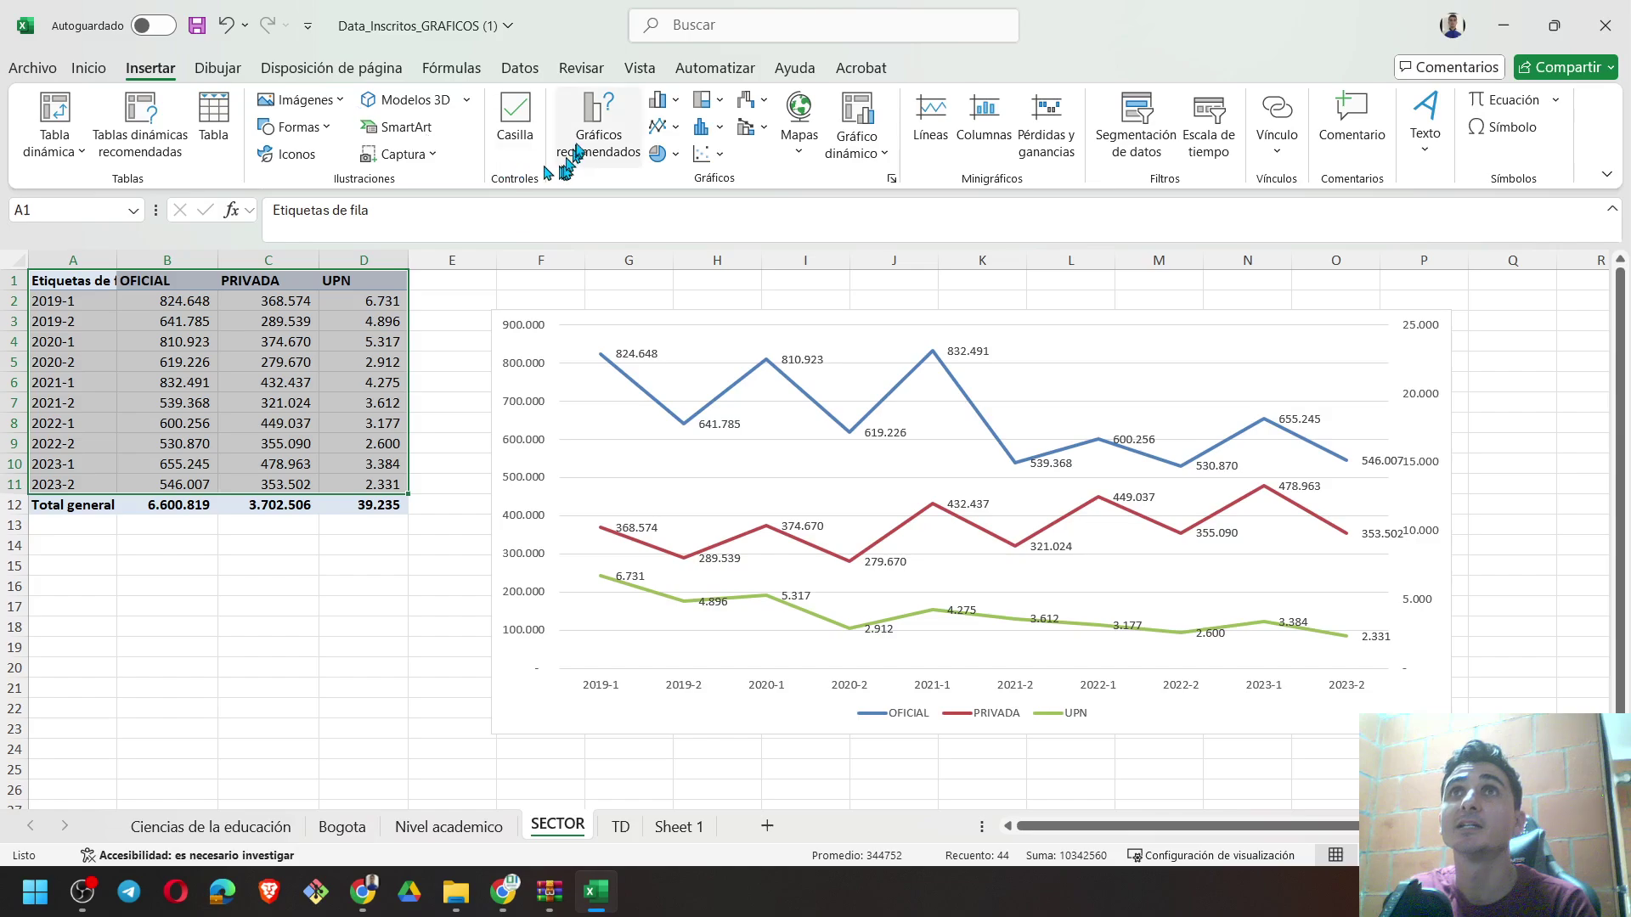
Preview Gráficos recomendados and Todos los gráficos without inserting, then bring up the line chart styles list
left_click(601, 128)
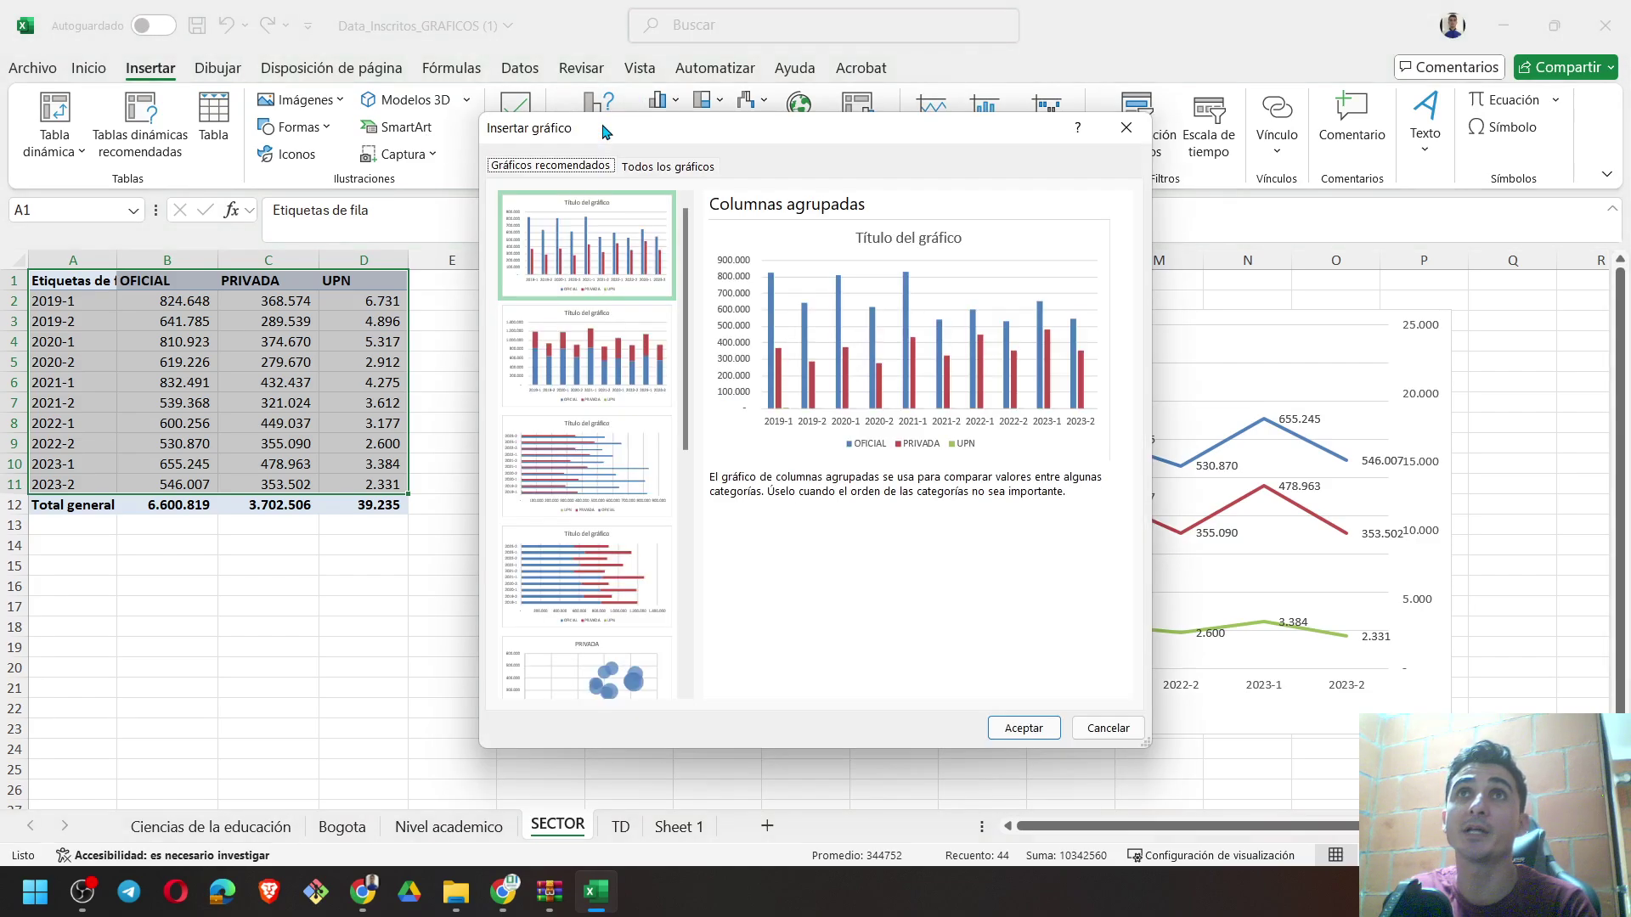
left_click(668, 165)
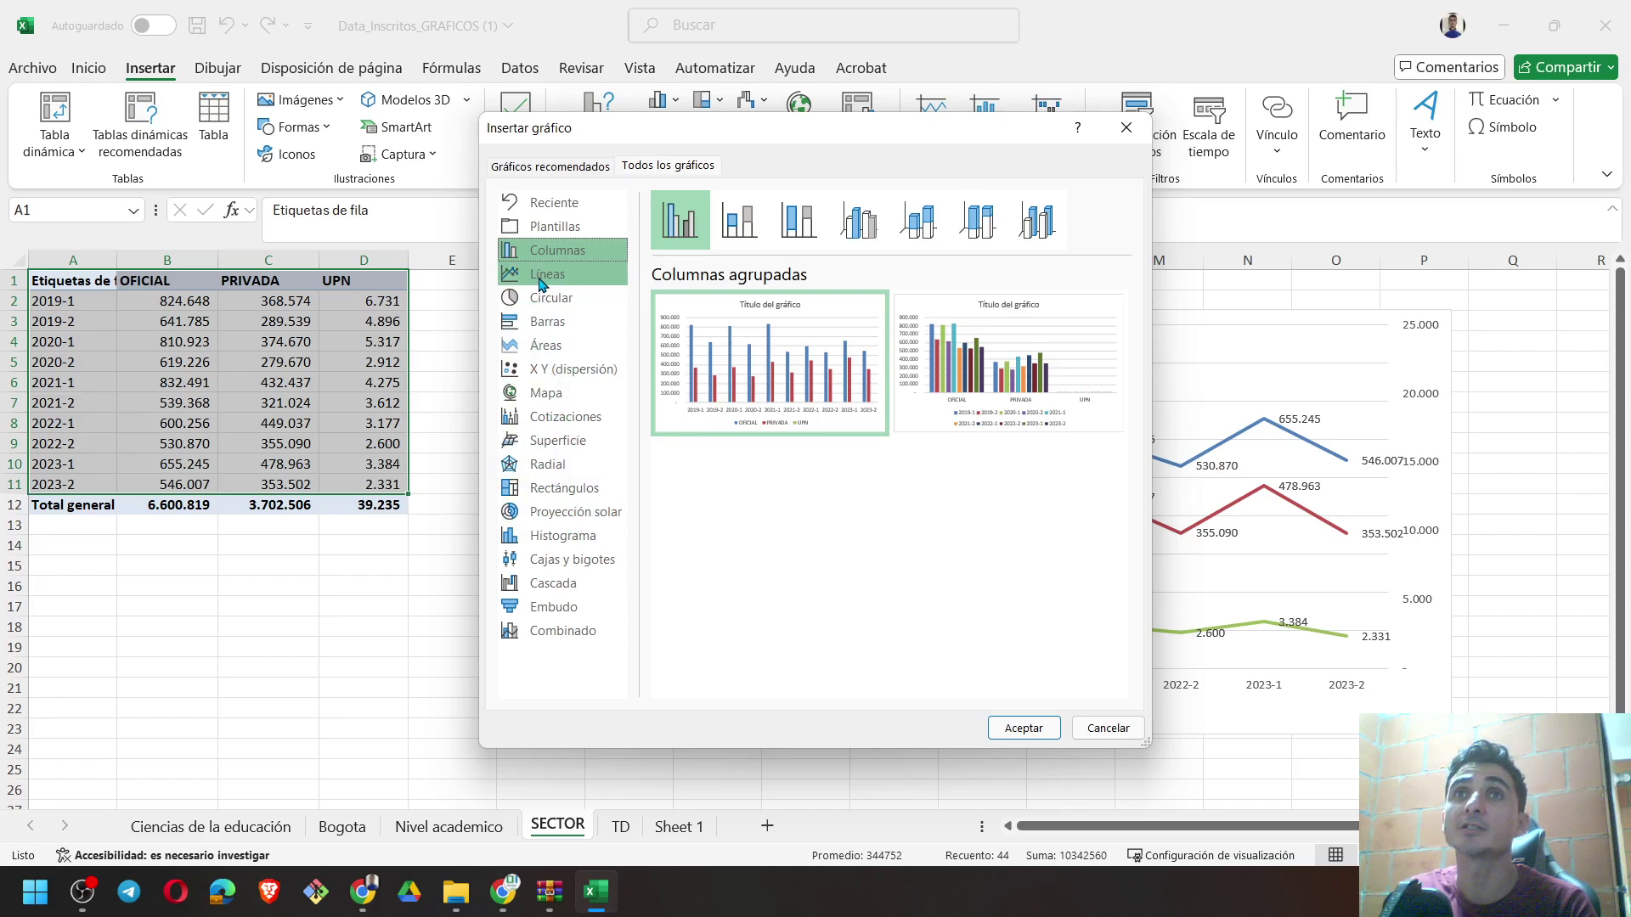
left_click(1126, 127)
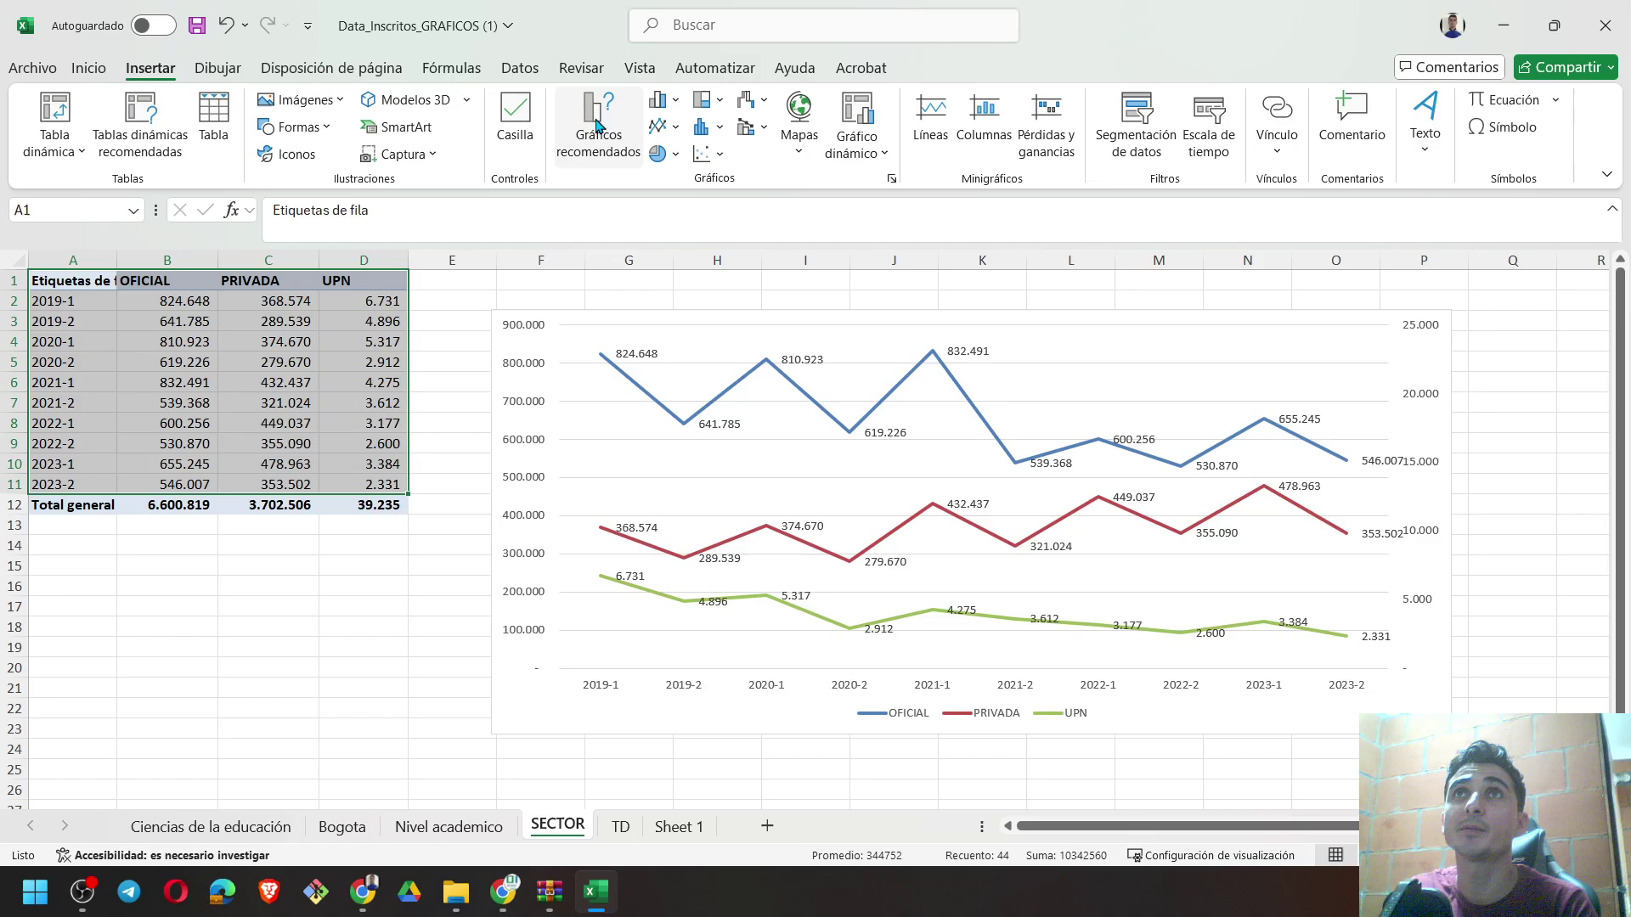
left_click(675, 130)
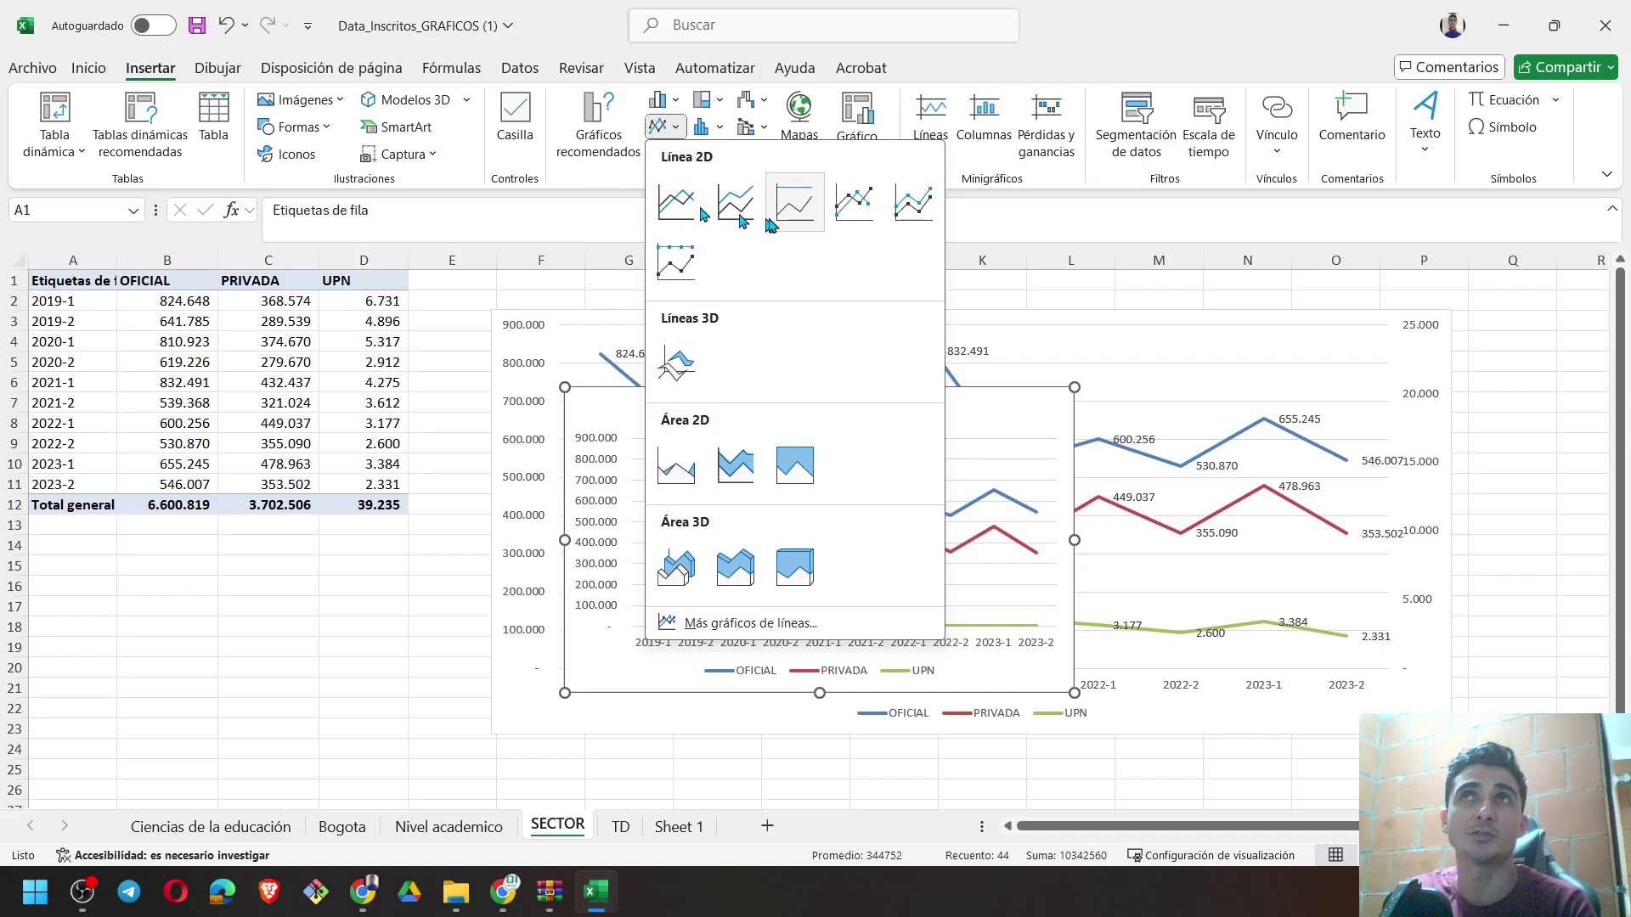
Insert a Línea con marcadores chart of OFICIAL, PRIVADA and UPN by semester
left_click(846, 222)
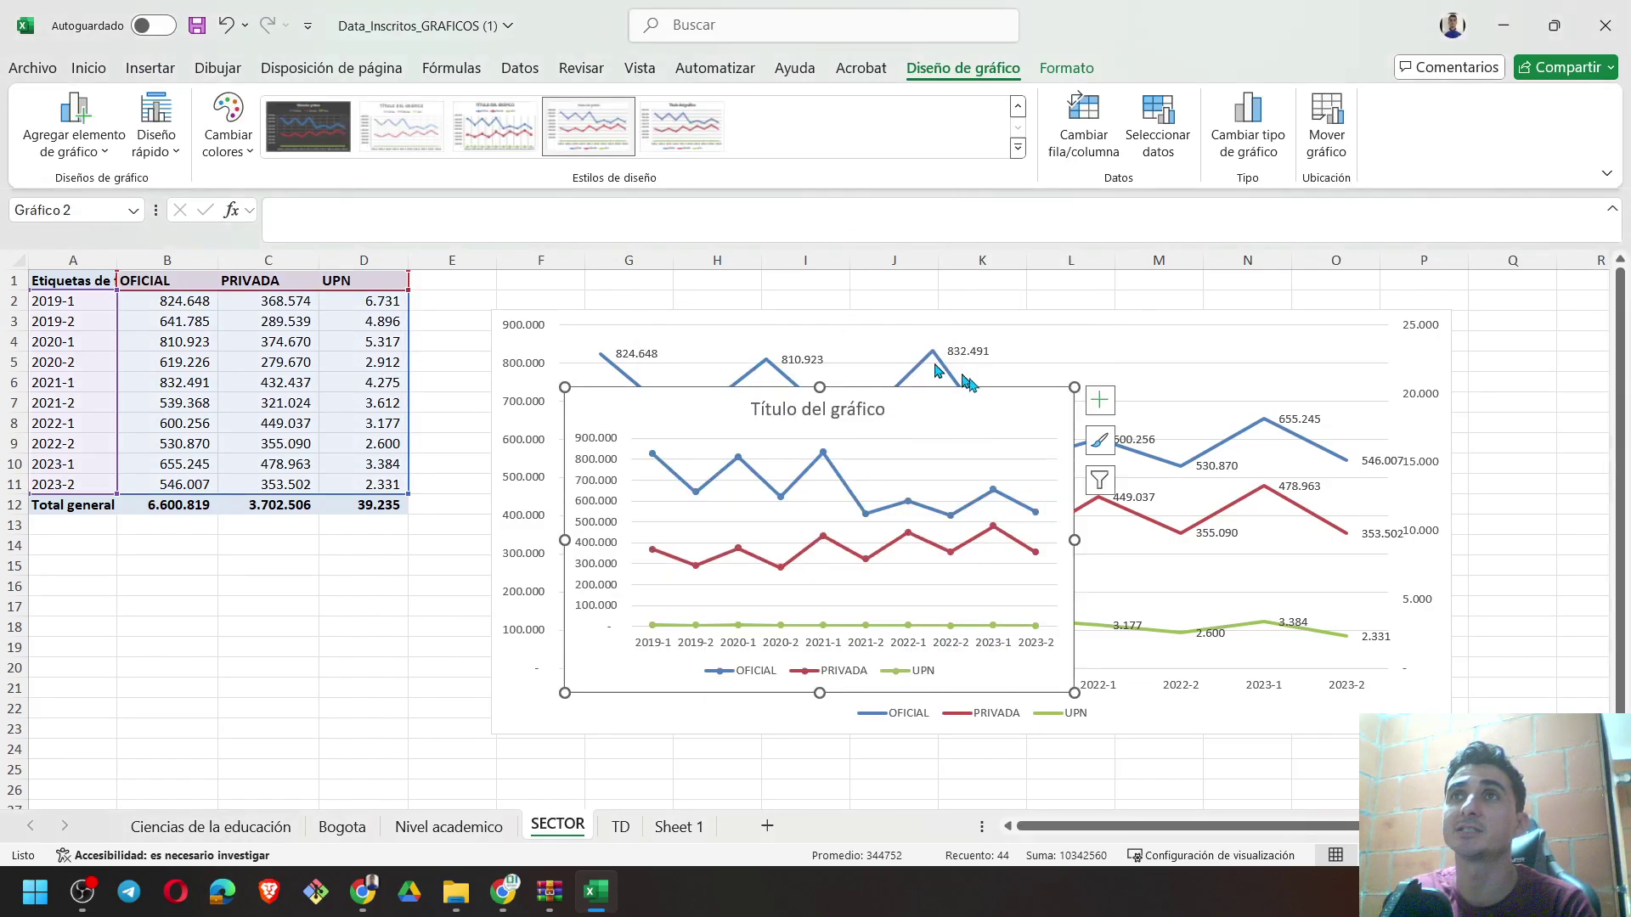
left_click_drag(1004, 396, 694, 486)
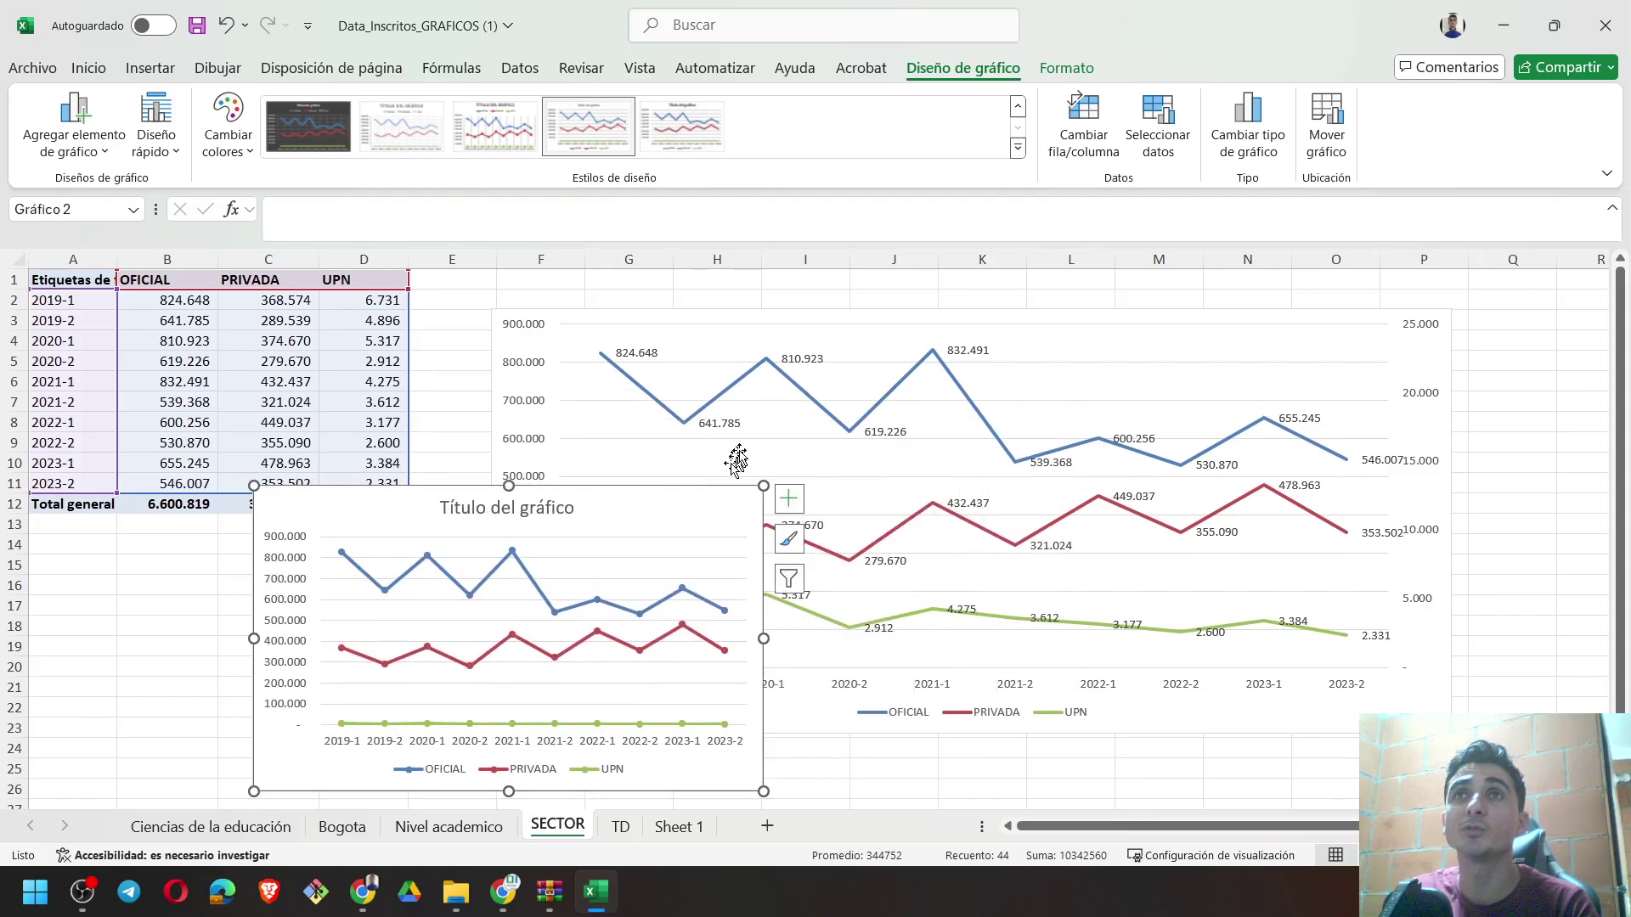
scroll(737, 432, "down", 3)
left_click_drag(691, 335, 671, 424)
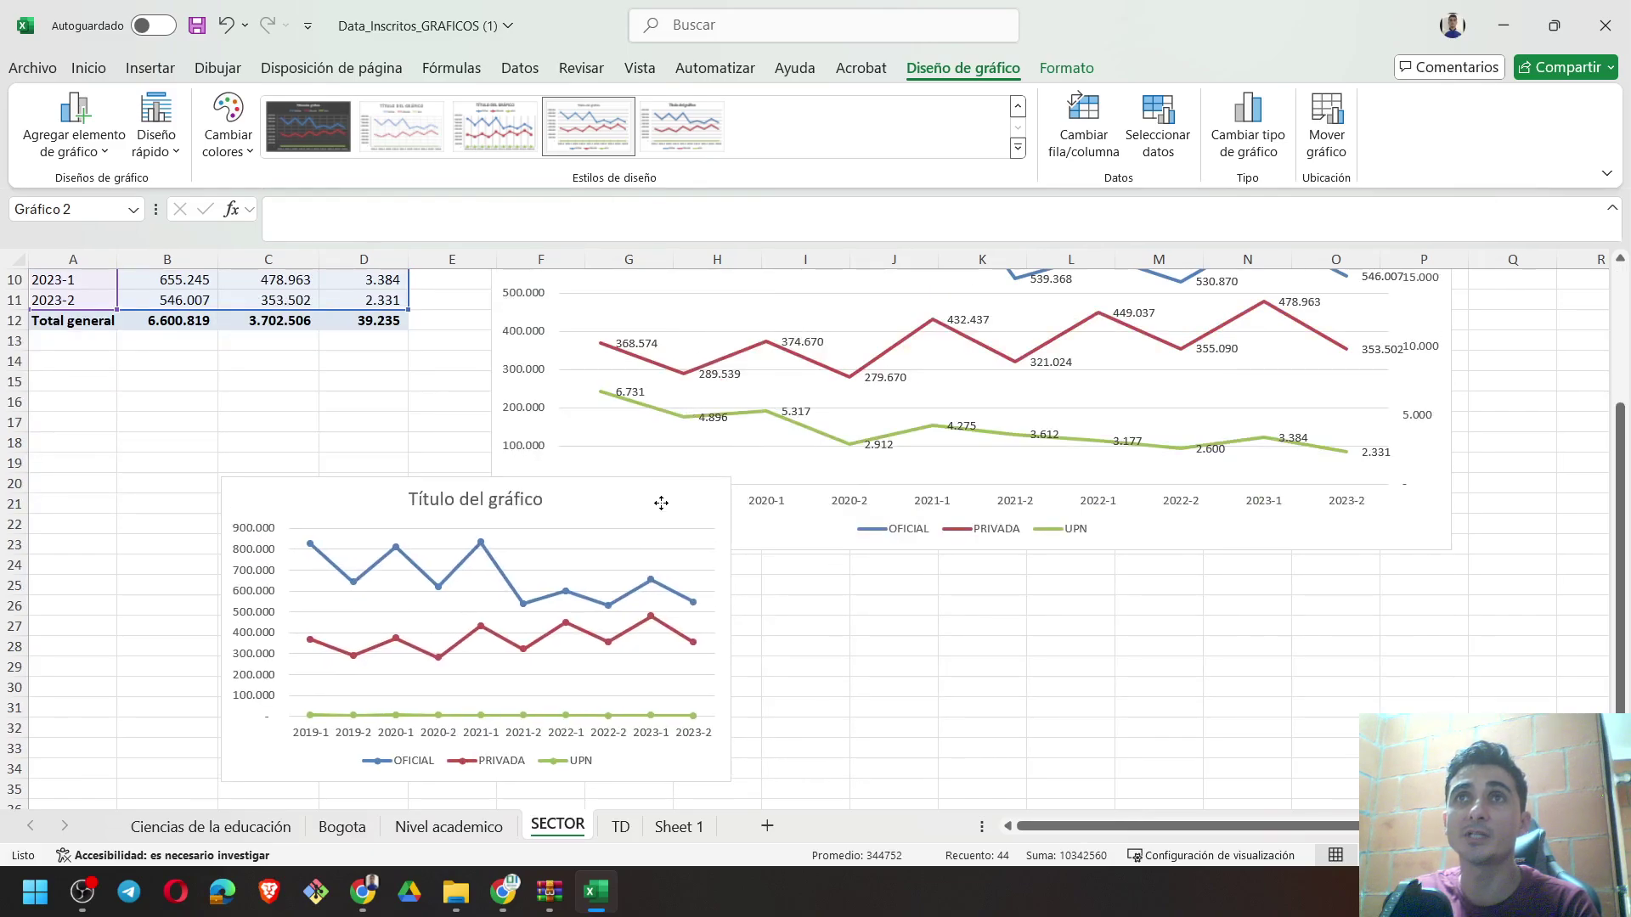
left_click_drag(661, 480, 894, 482)
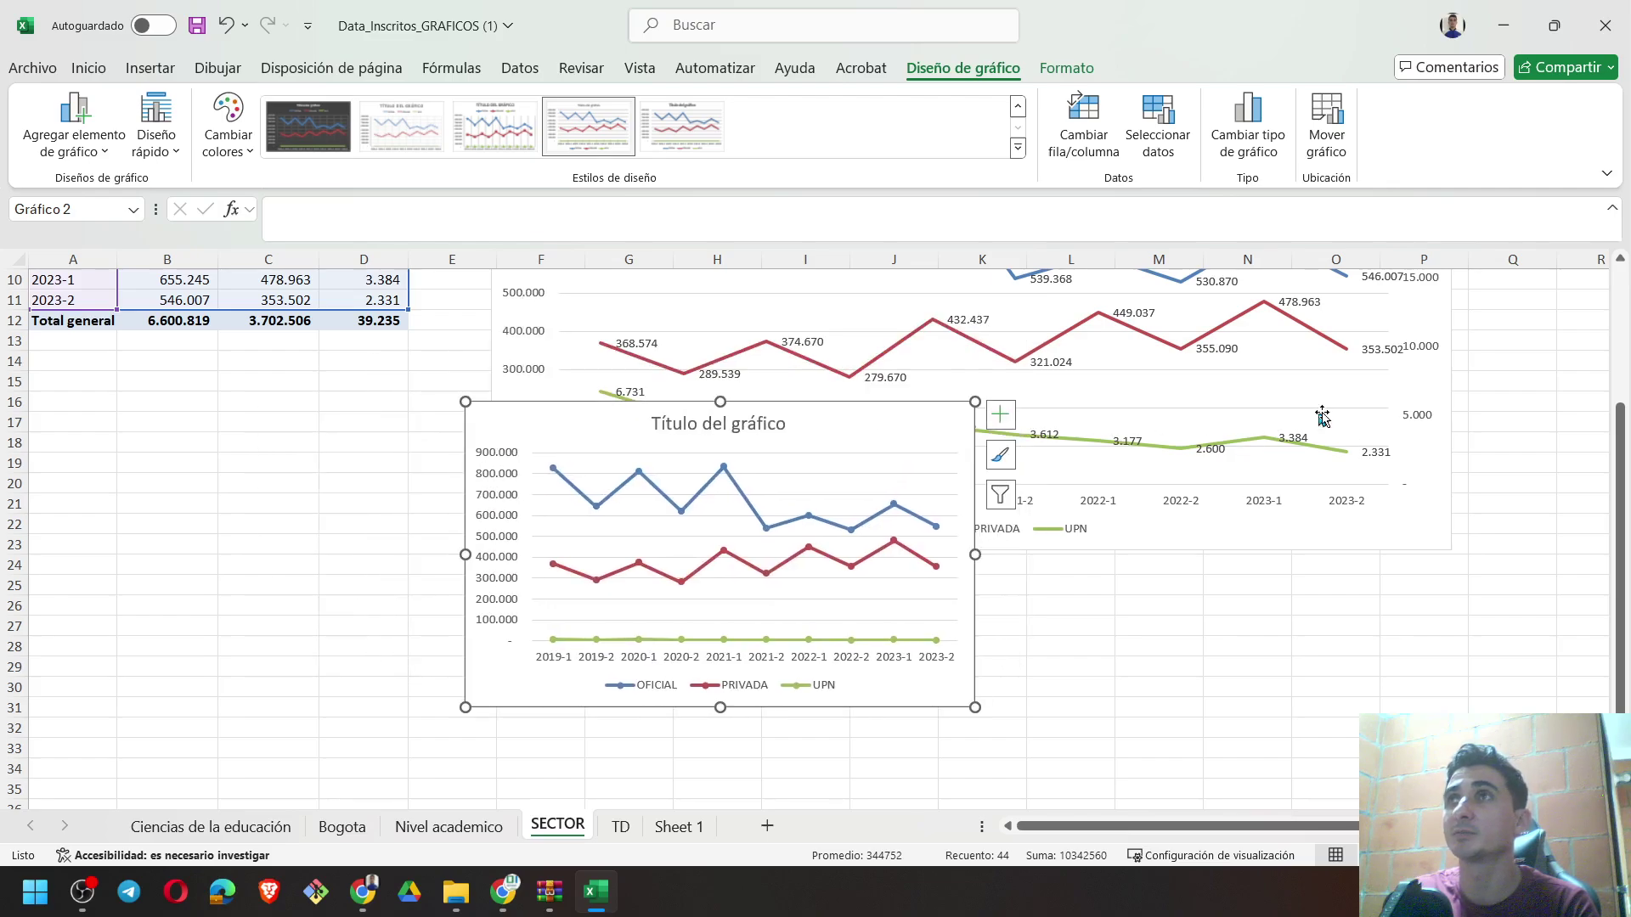
Move the original chart down and place the enlarged new chart beside the table
left_click(1413, 516)
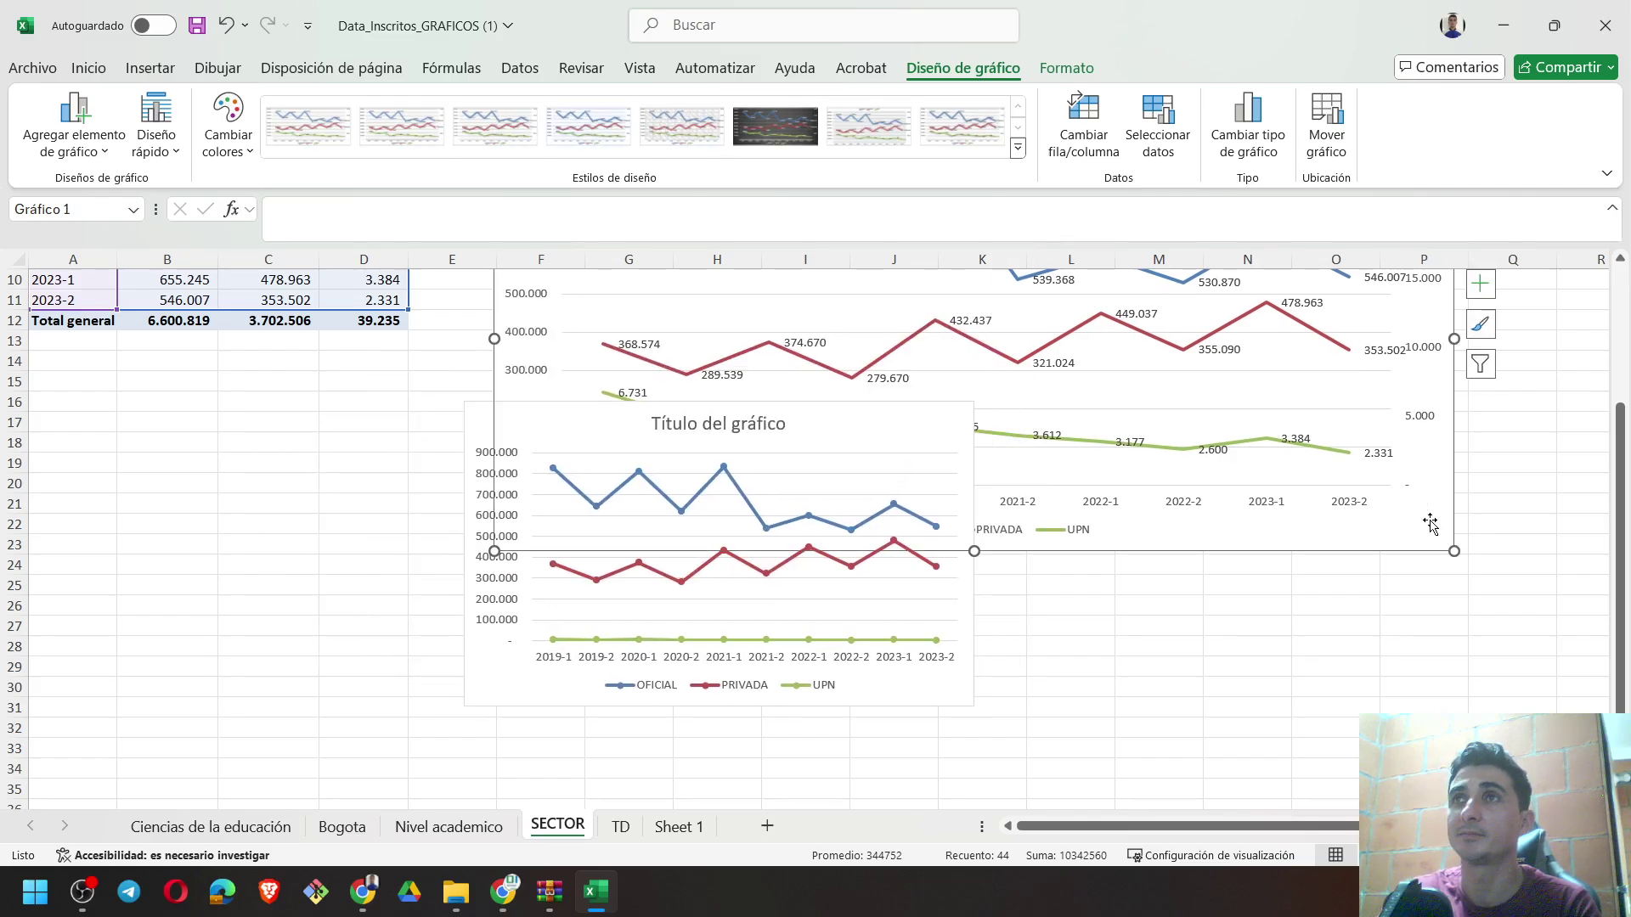
mouse_move(1430, 524)
left_mouse_down()
mouse_move(1451, 606)
mouse_move(1461, 884)
left_mouse_up()
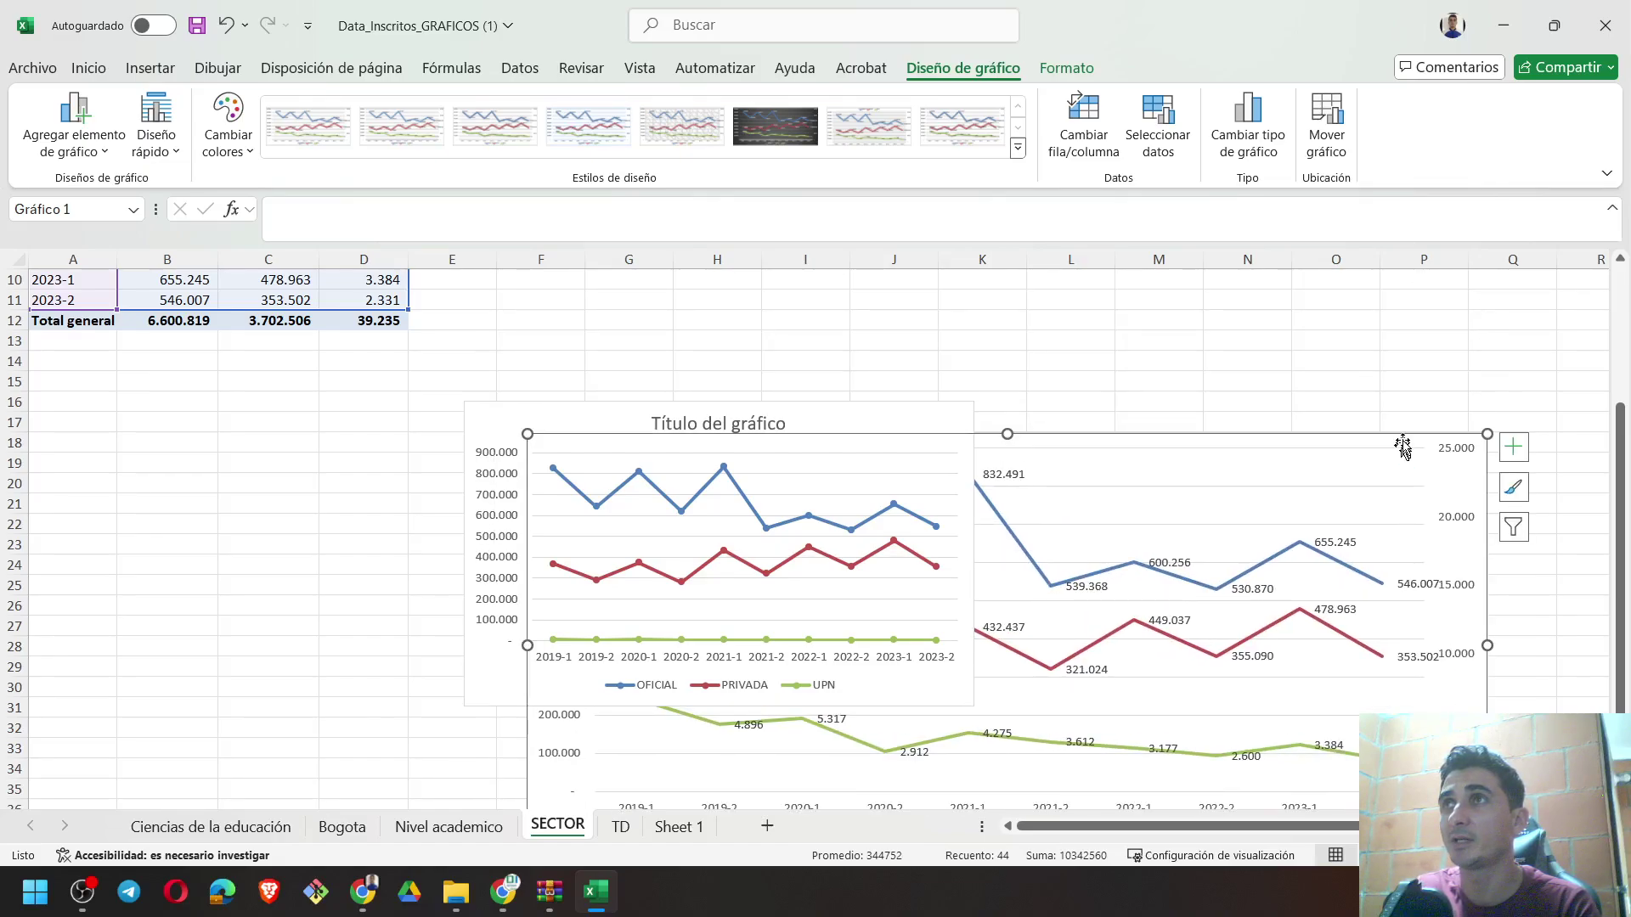
left_click_drag(921, 412, 900, 292)
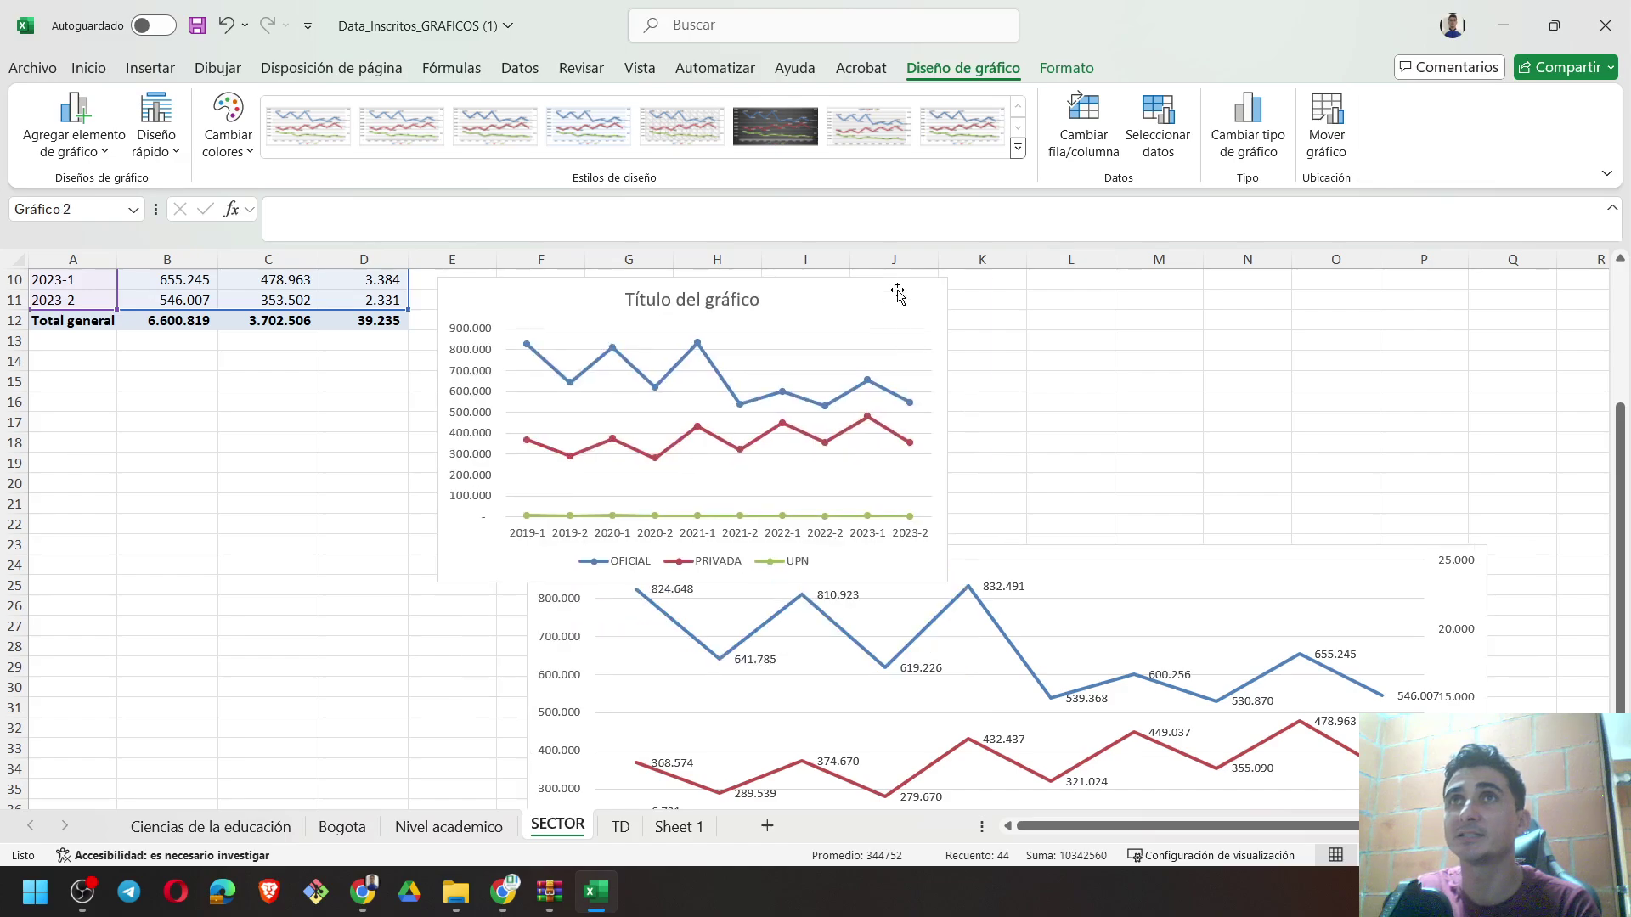
scroll(1151, 395, "up", 3)
left_click_drag(925, 637, 991, 476)
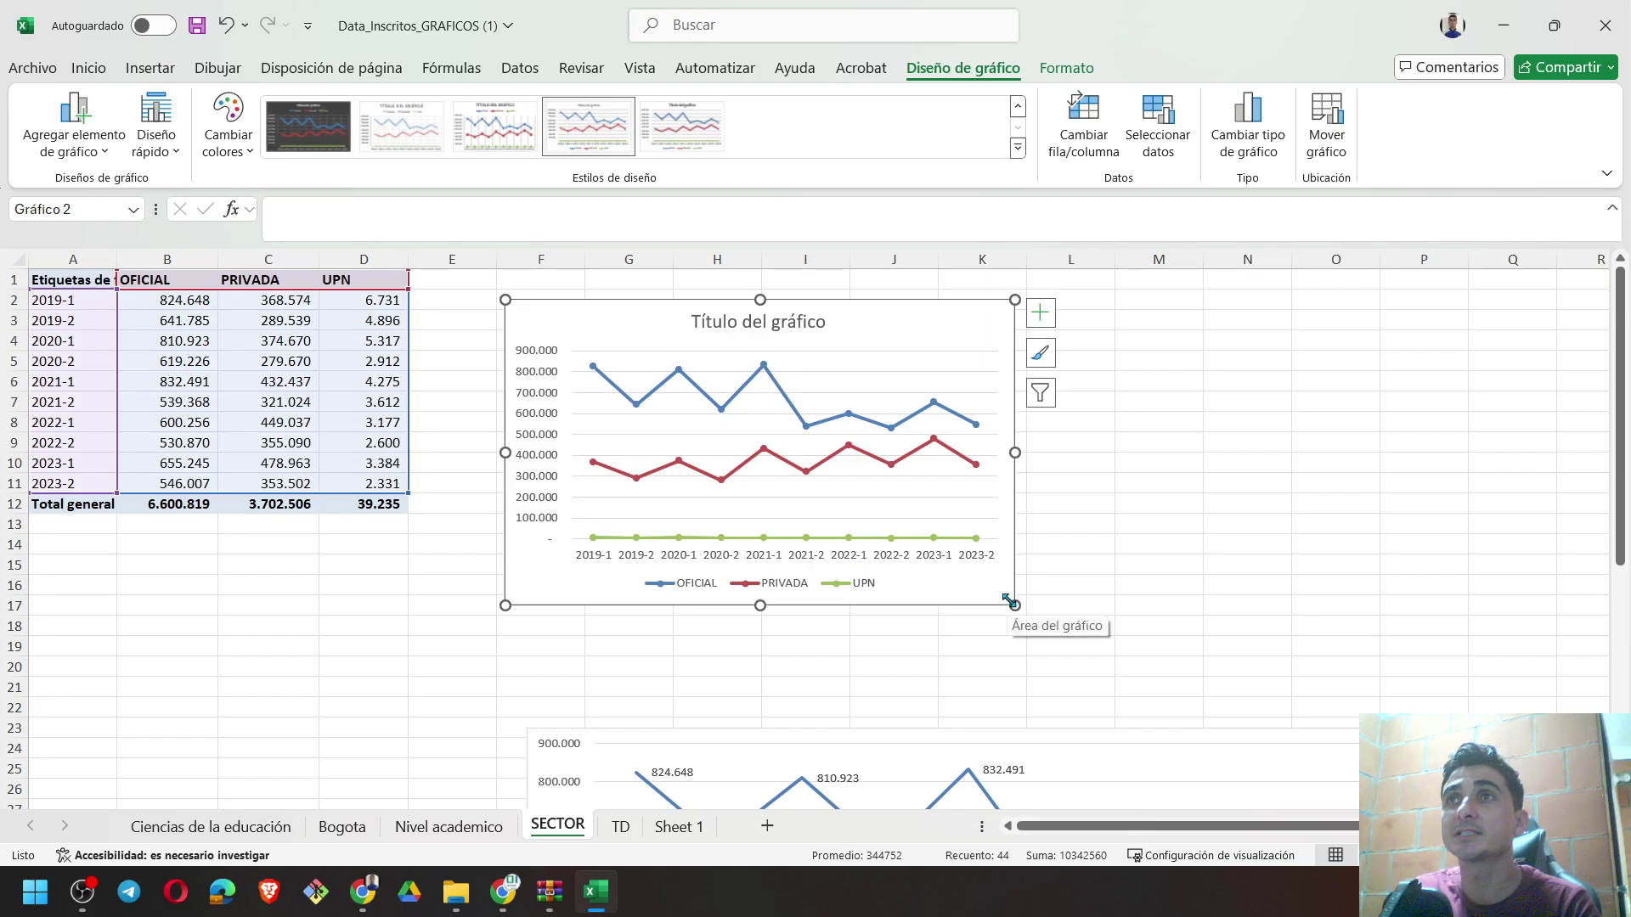
left_click_drag(1009, 600, 1189, 633)
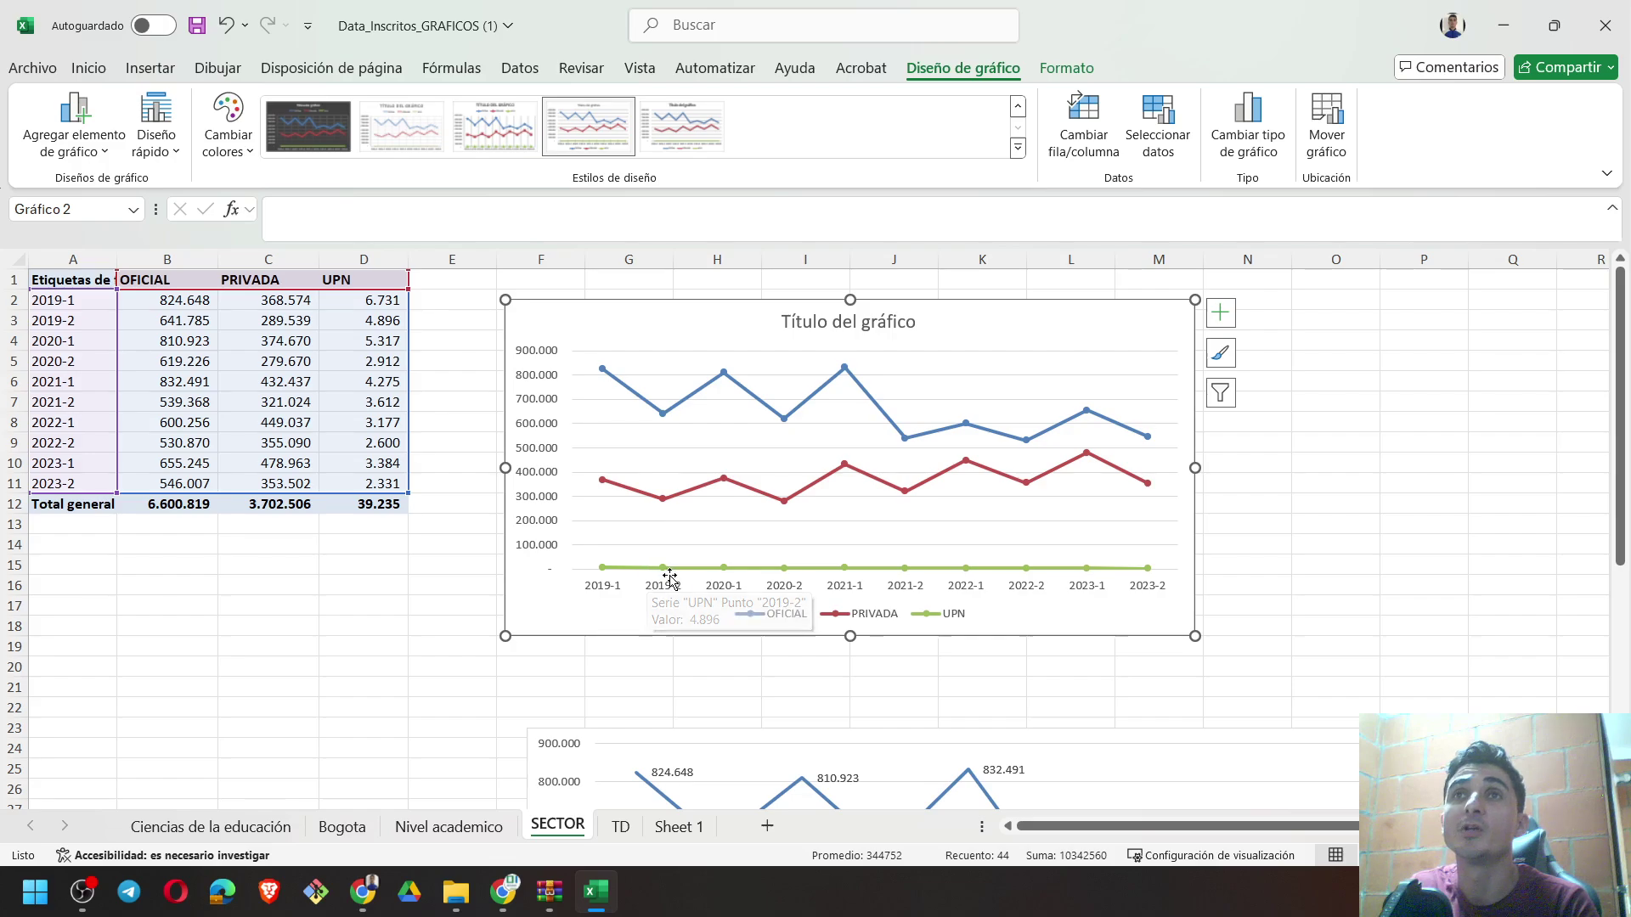
mouse_move(722, 567)
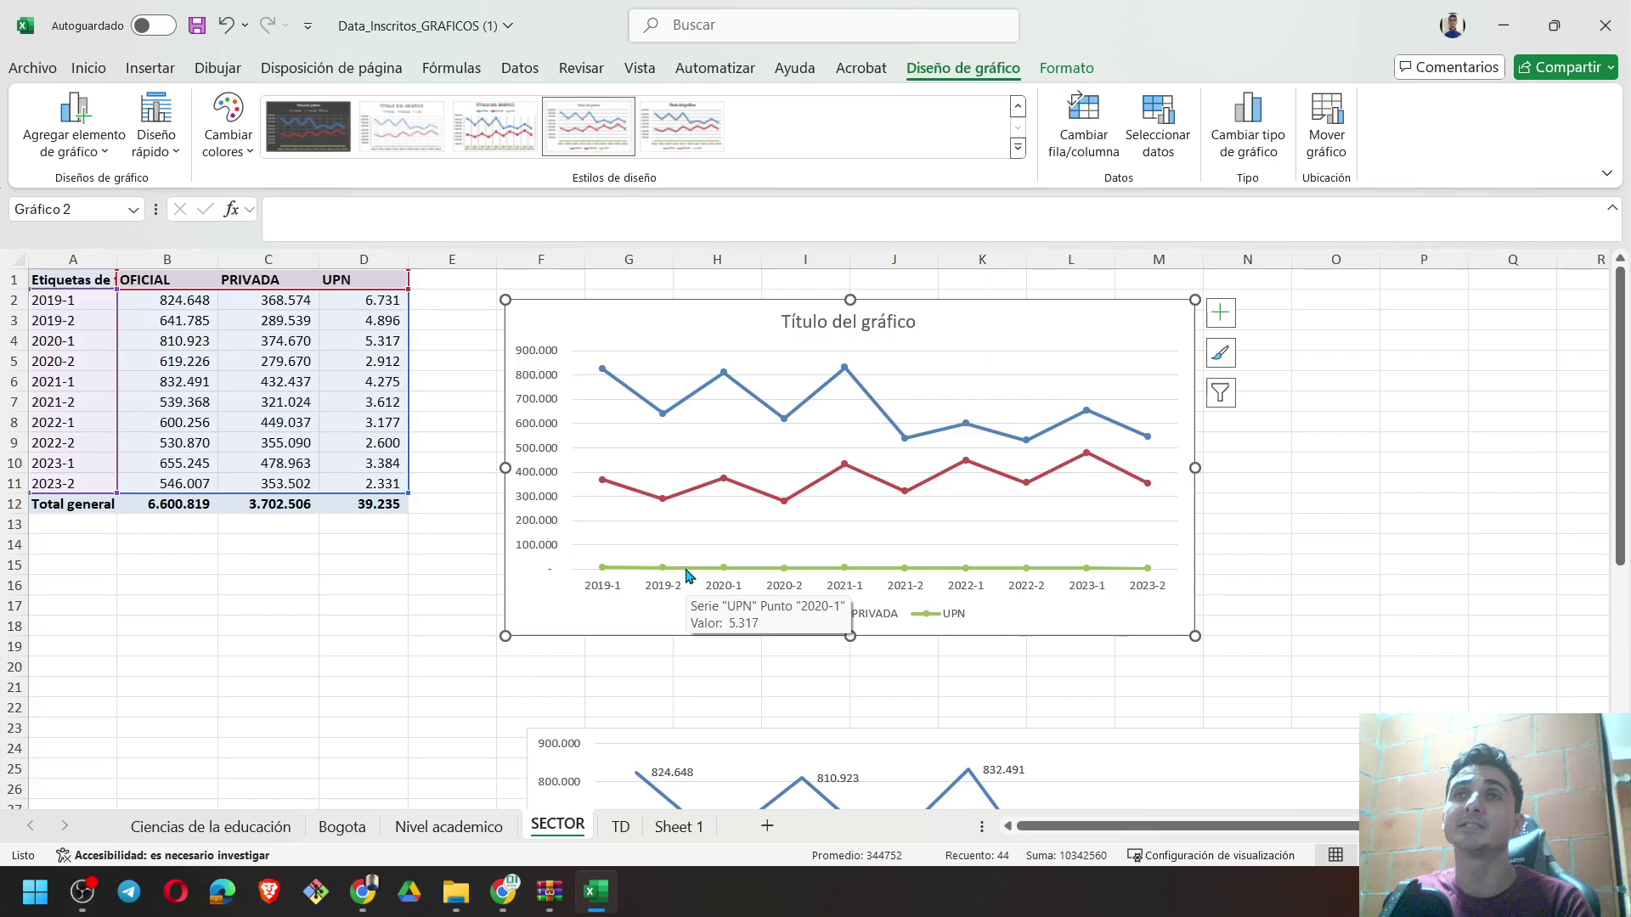
Select the UPN series and bring up its Dar formato a serie de datos pane
left_click(688, 575)
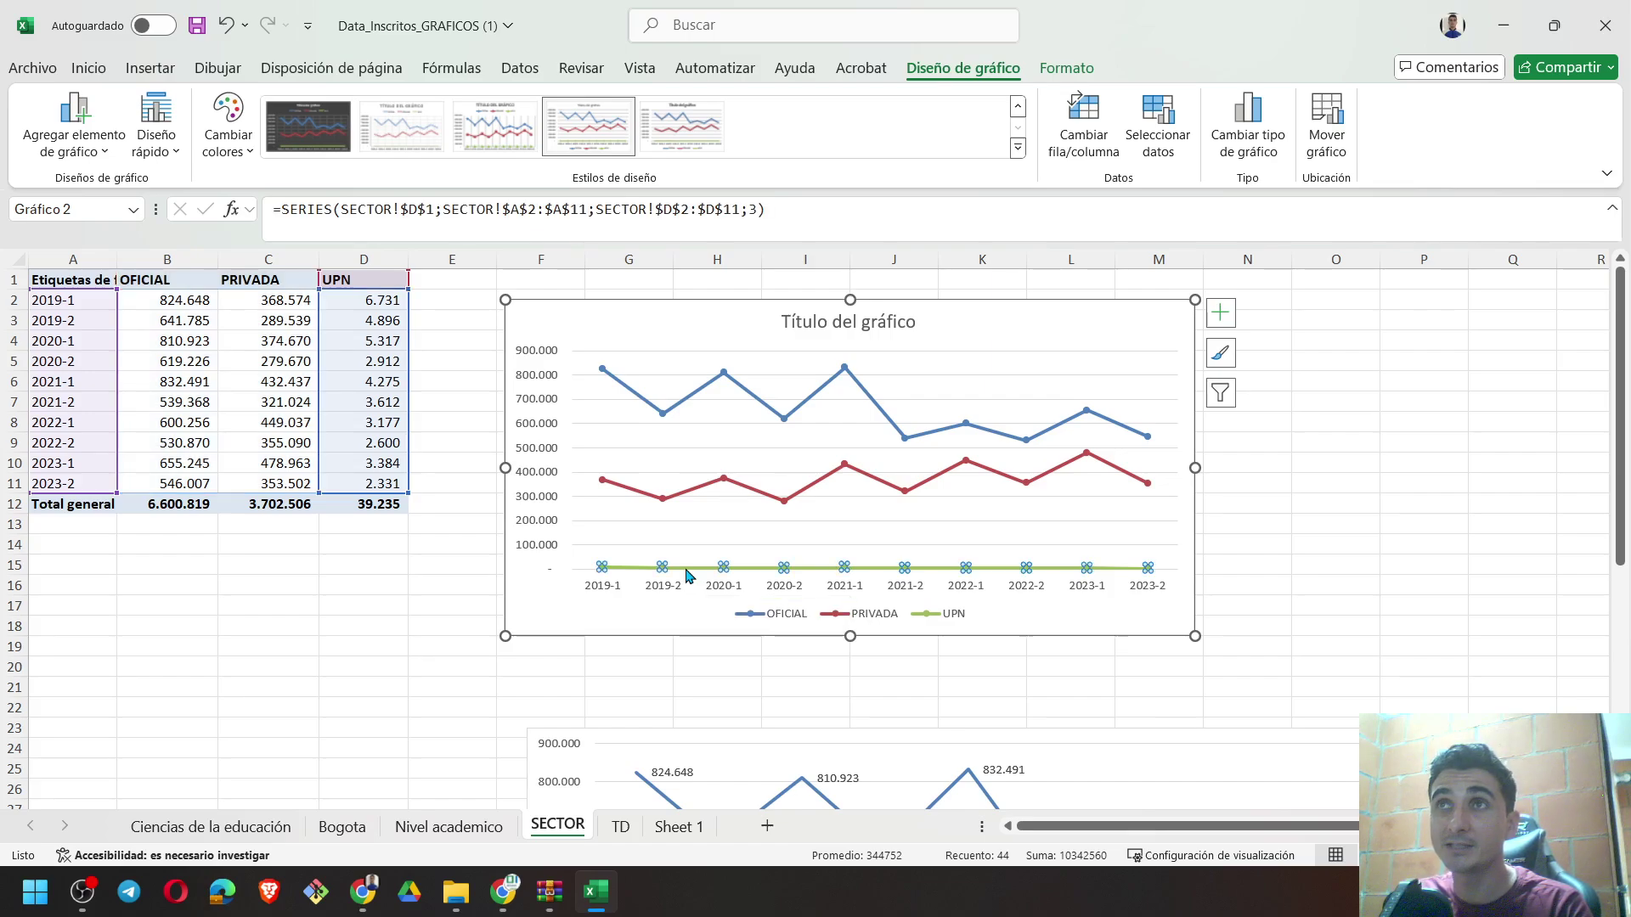
left_click(395, 596)
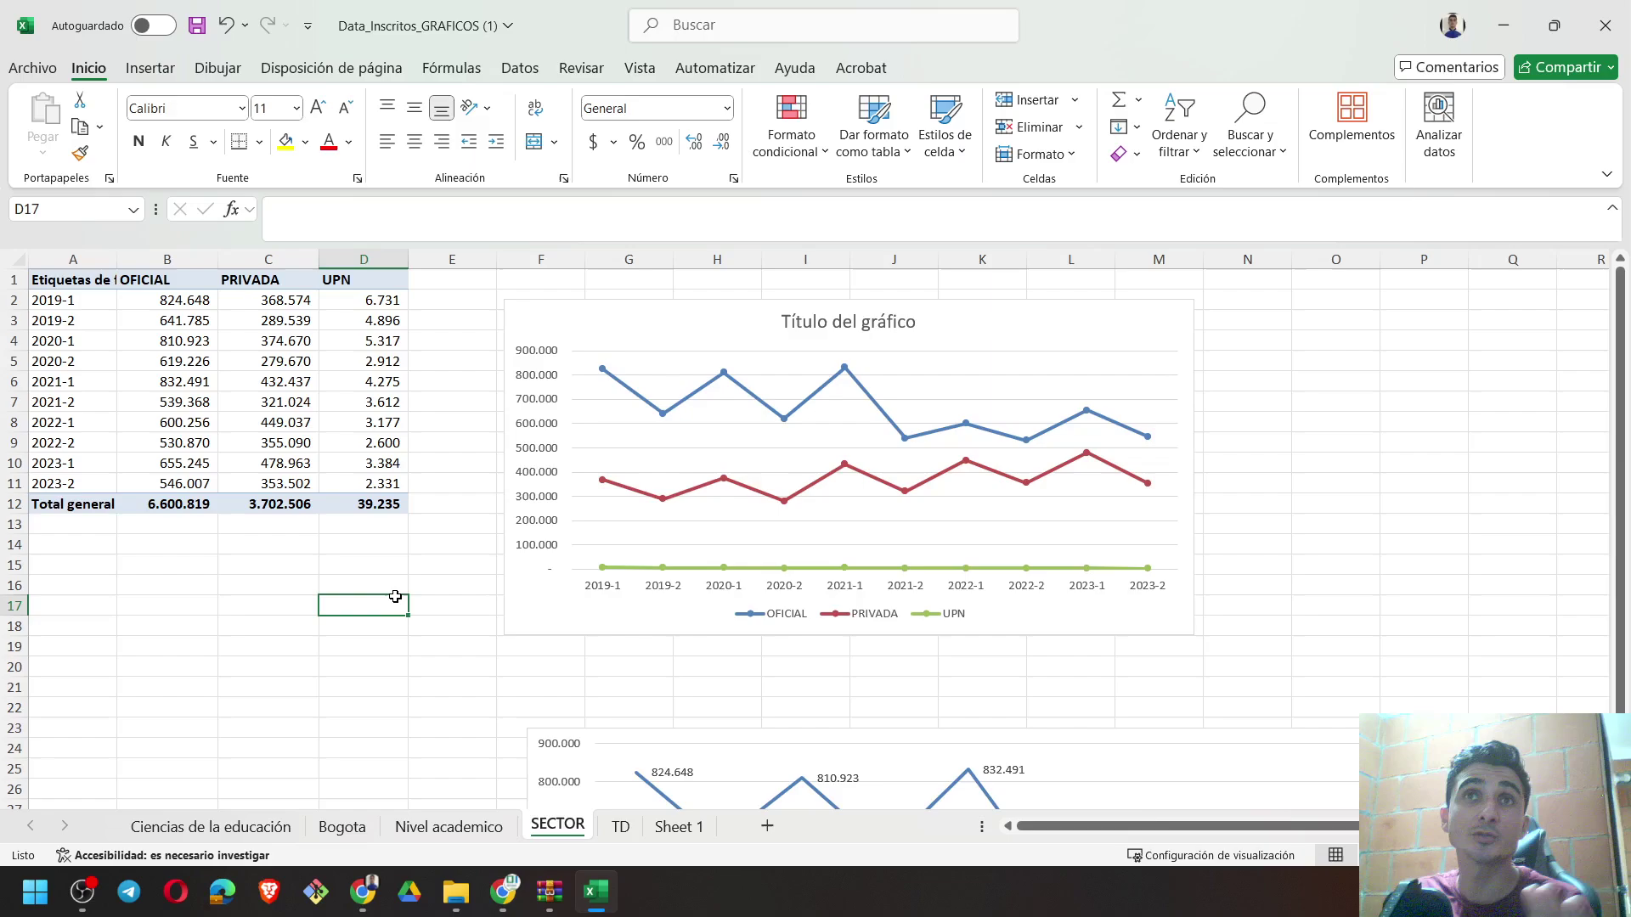
left_click(688, 569)
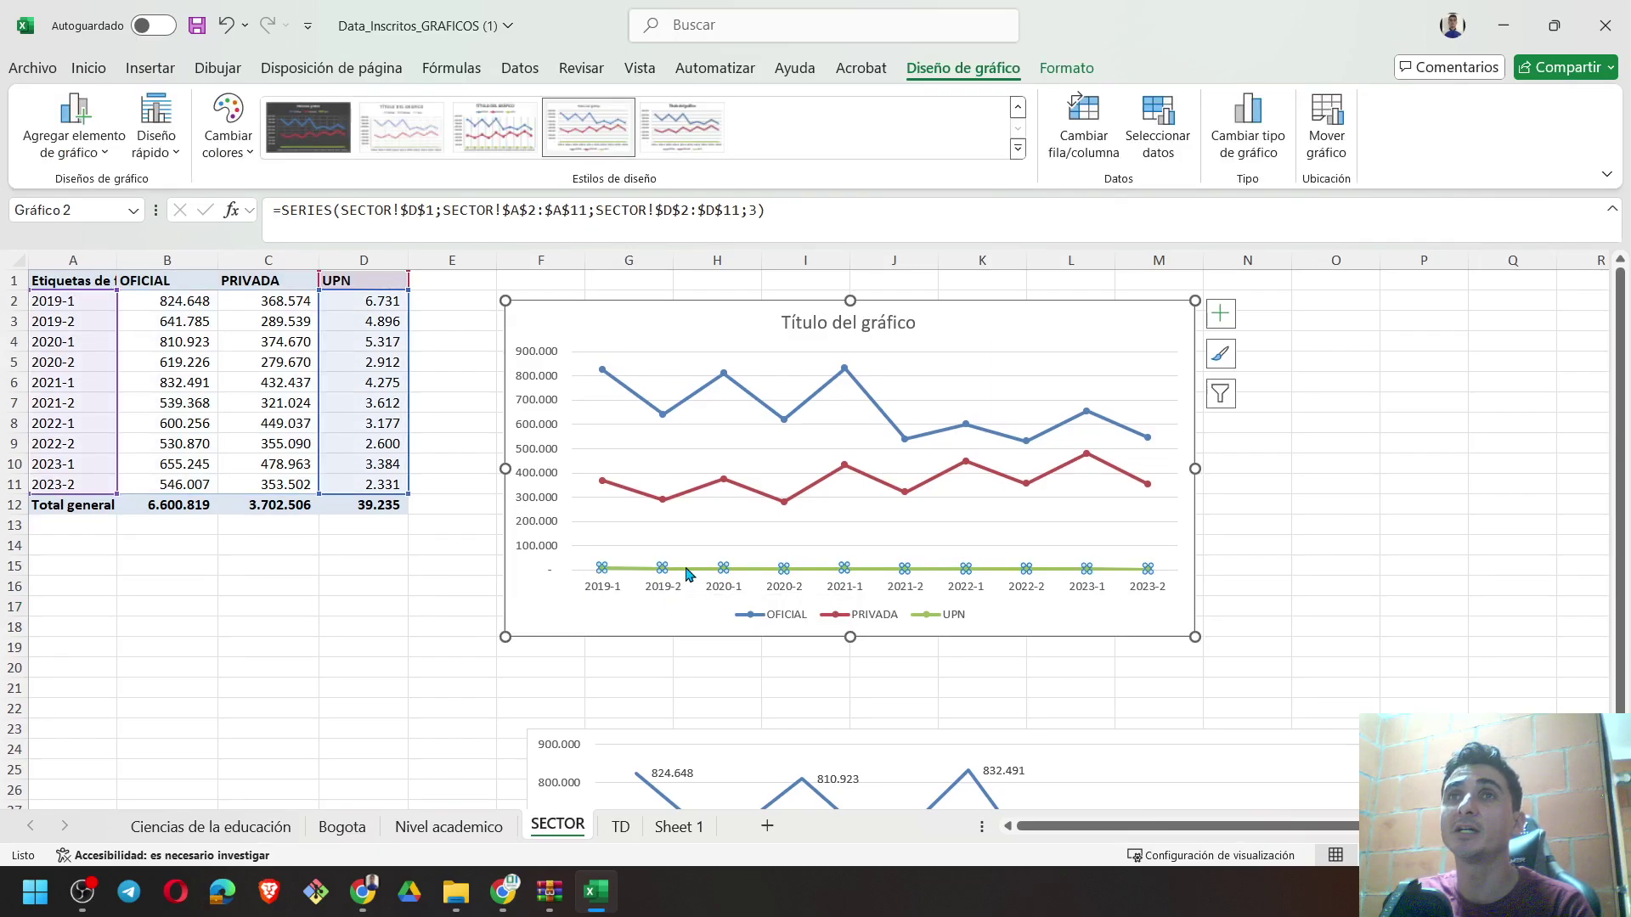
right_click(688, 574)
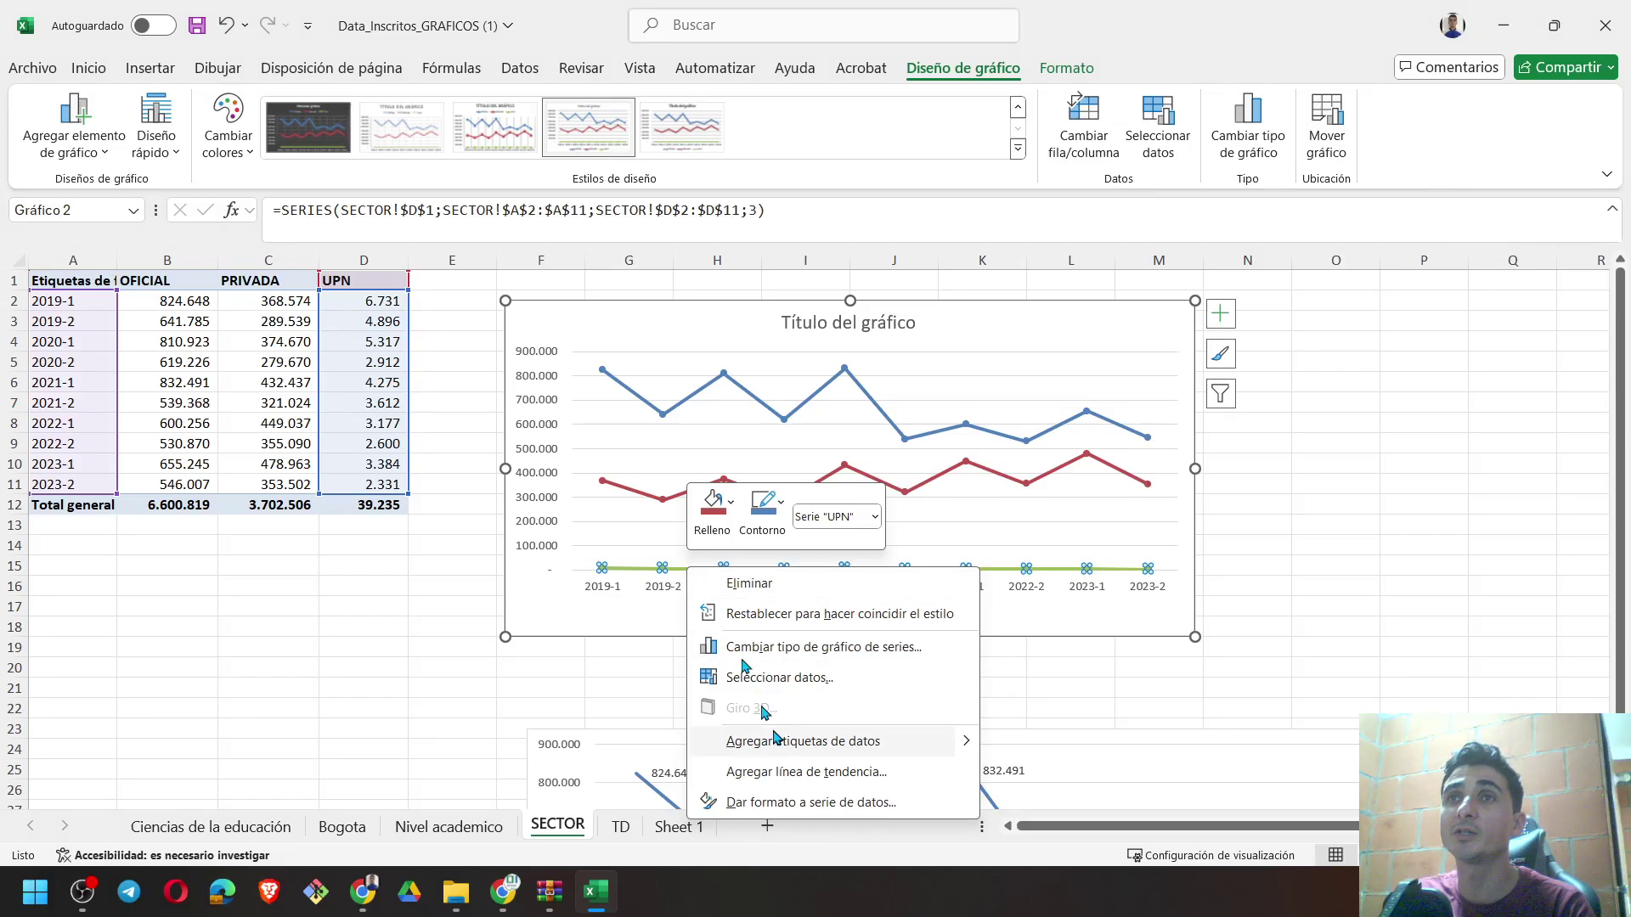
left_click(790, 805)
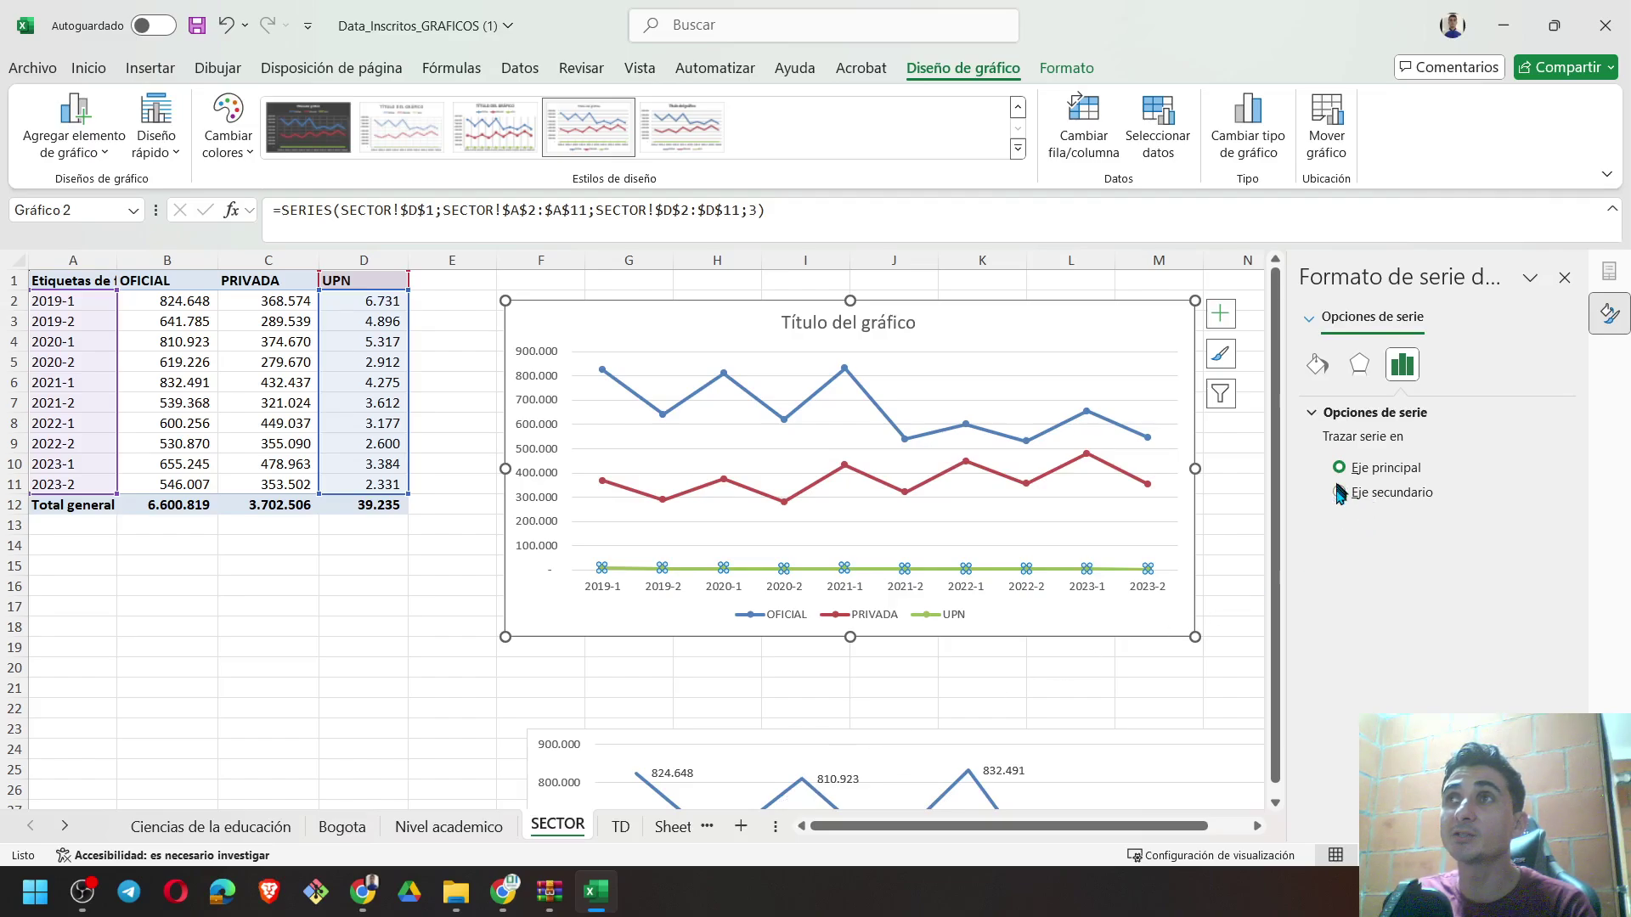
left_click(1221, 393)
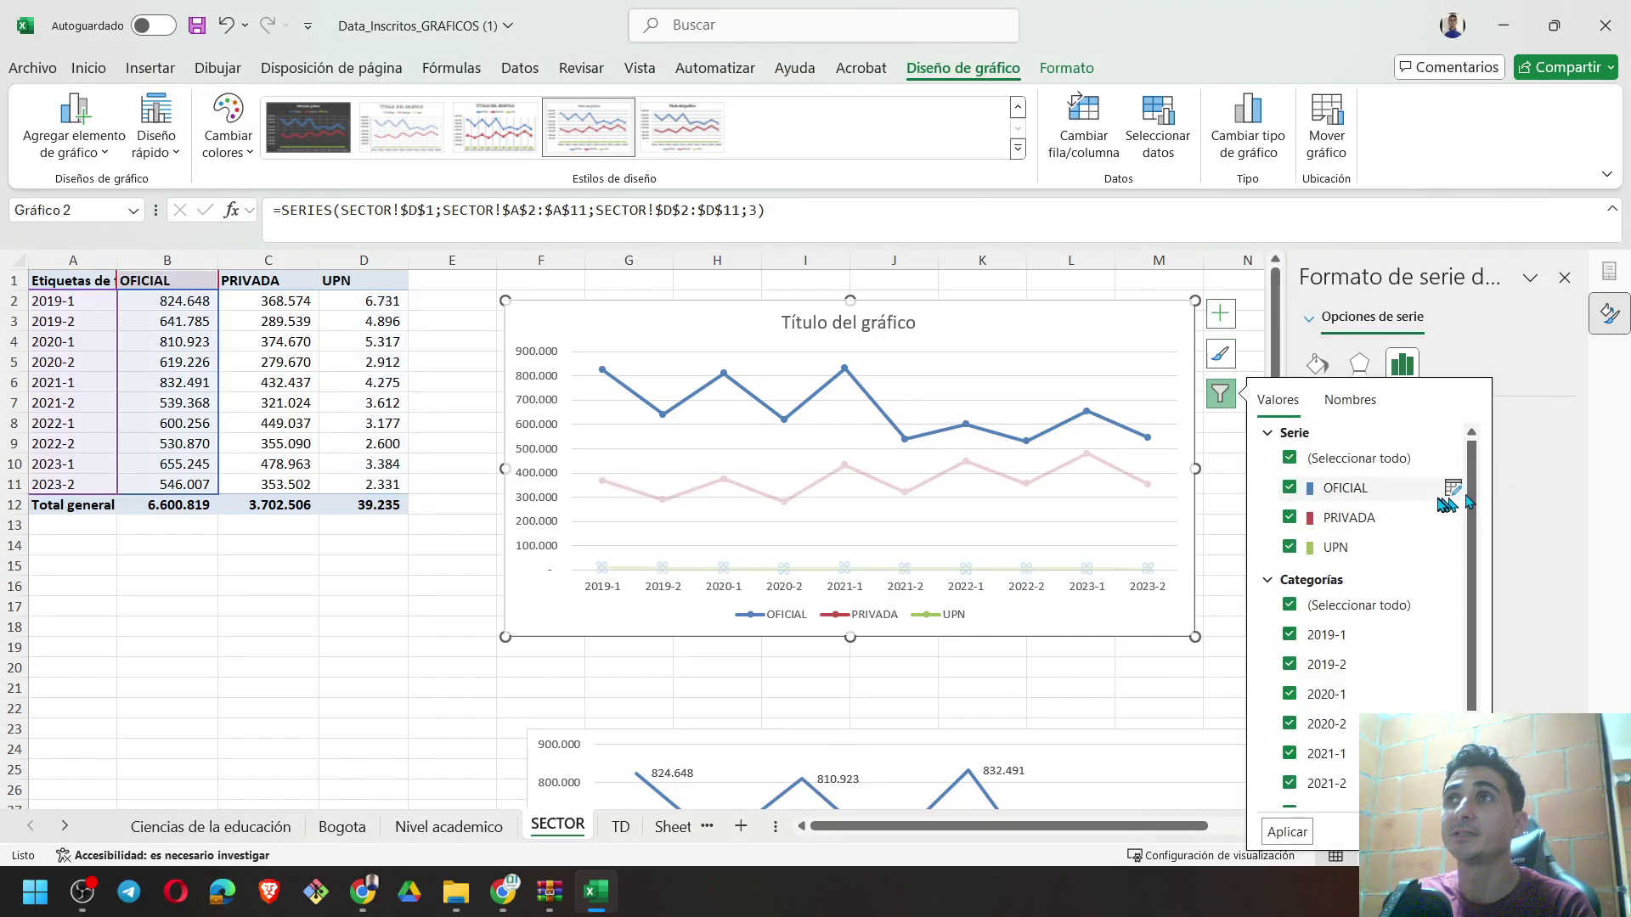
left_click(1155, 518)
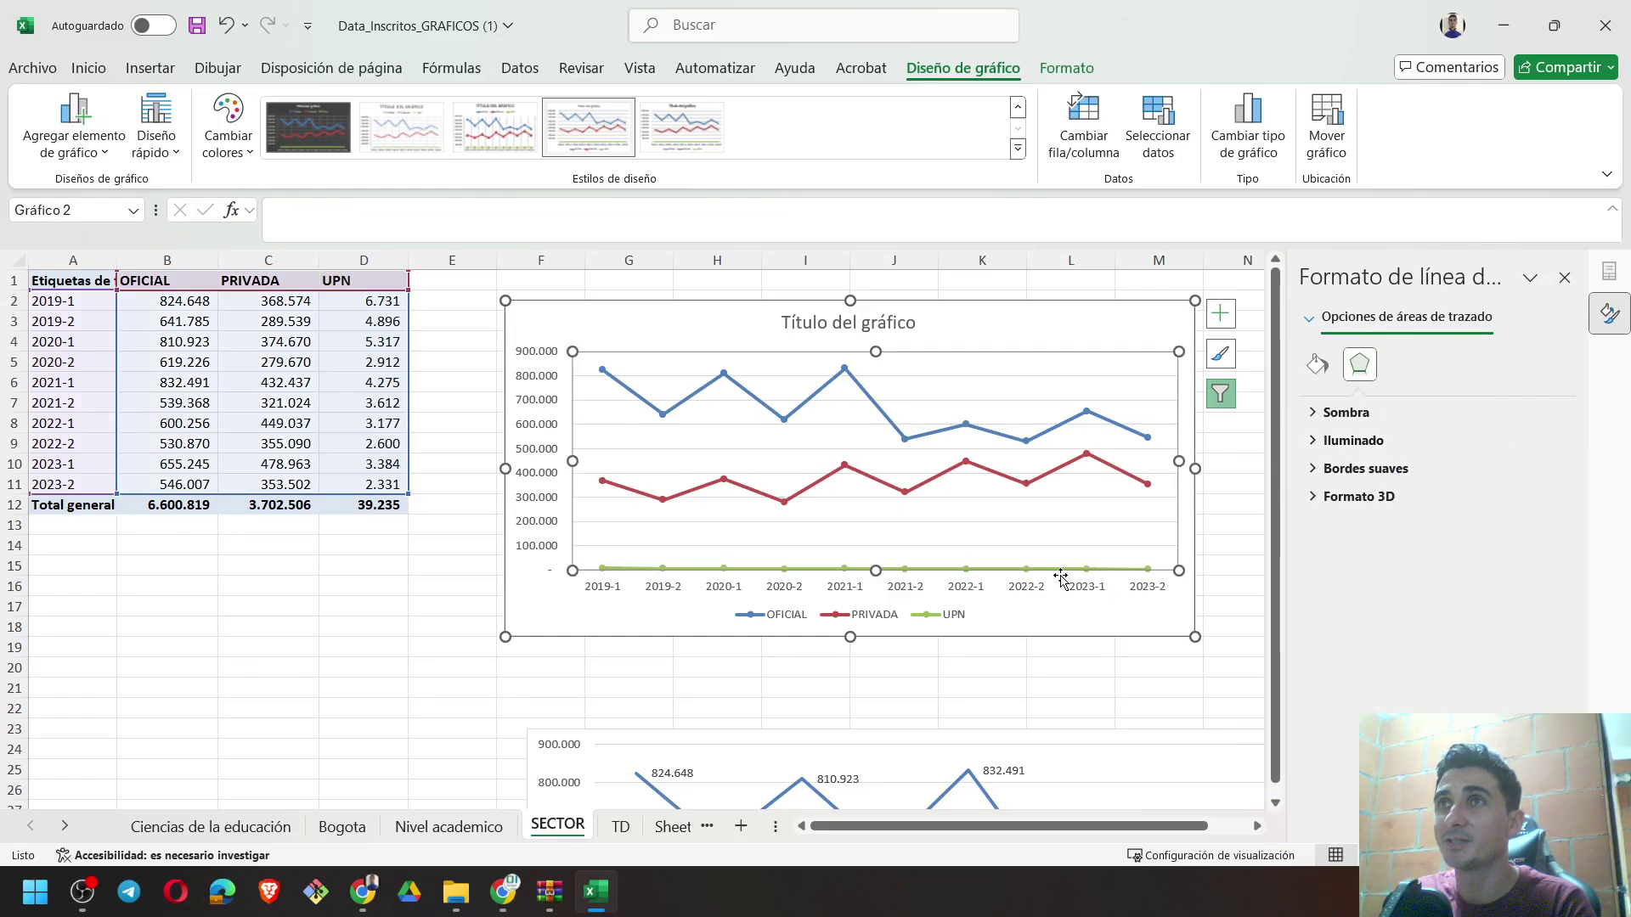
Reselect the UPN series and plot it on the Eje secundario
left_click(1059, 572)
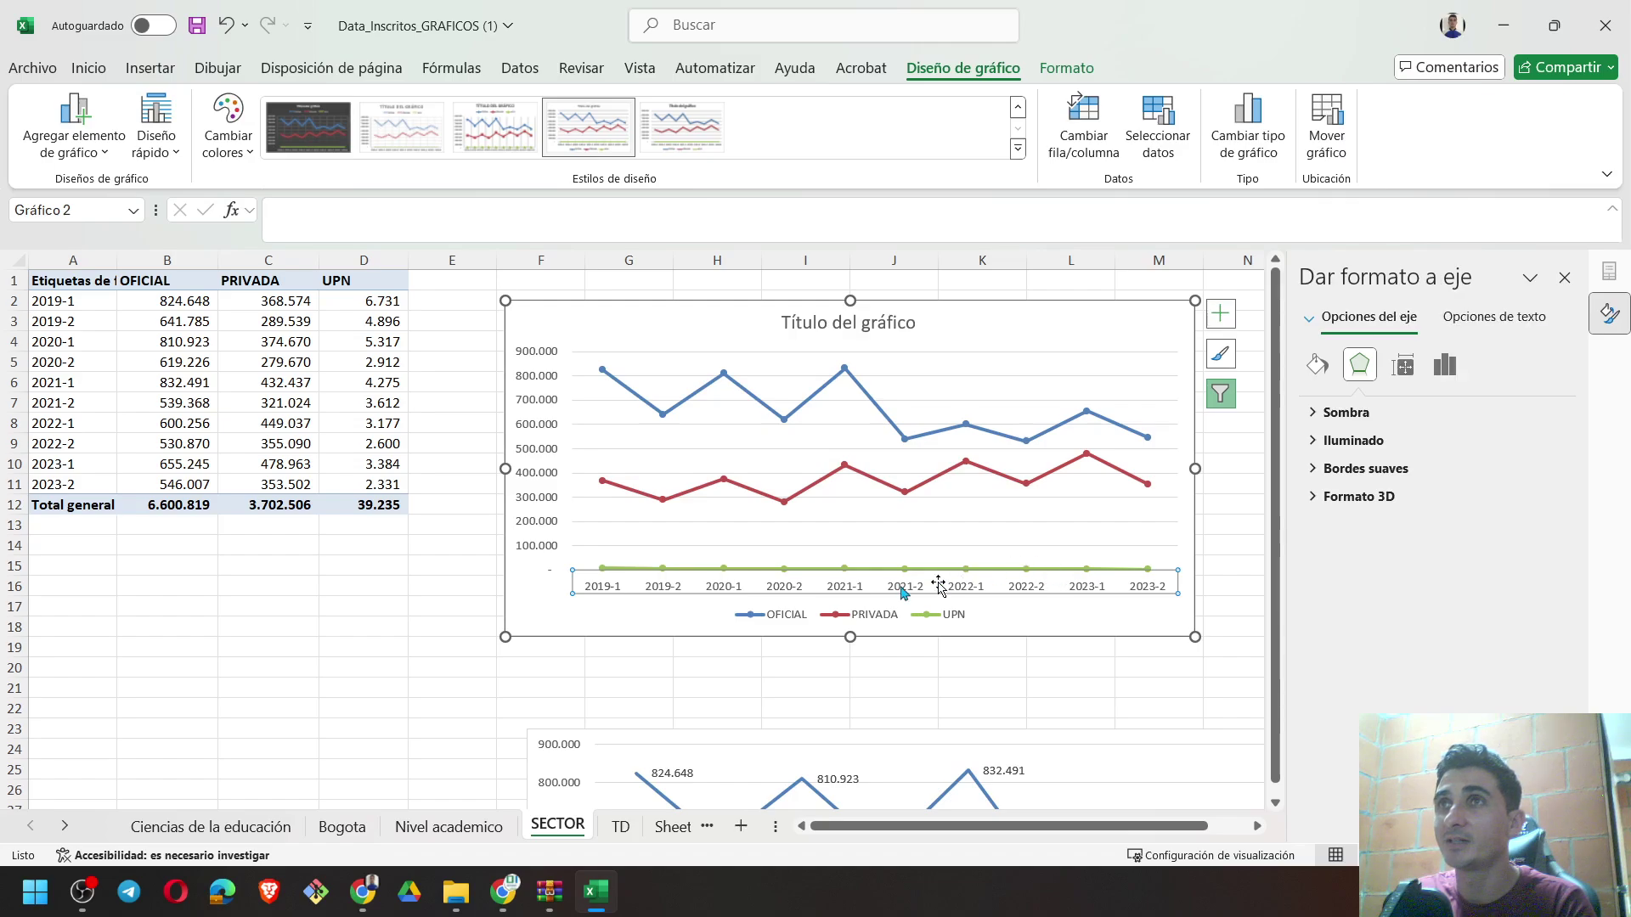
left_click(463, 687)
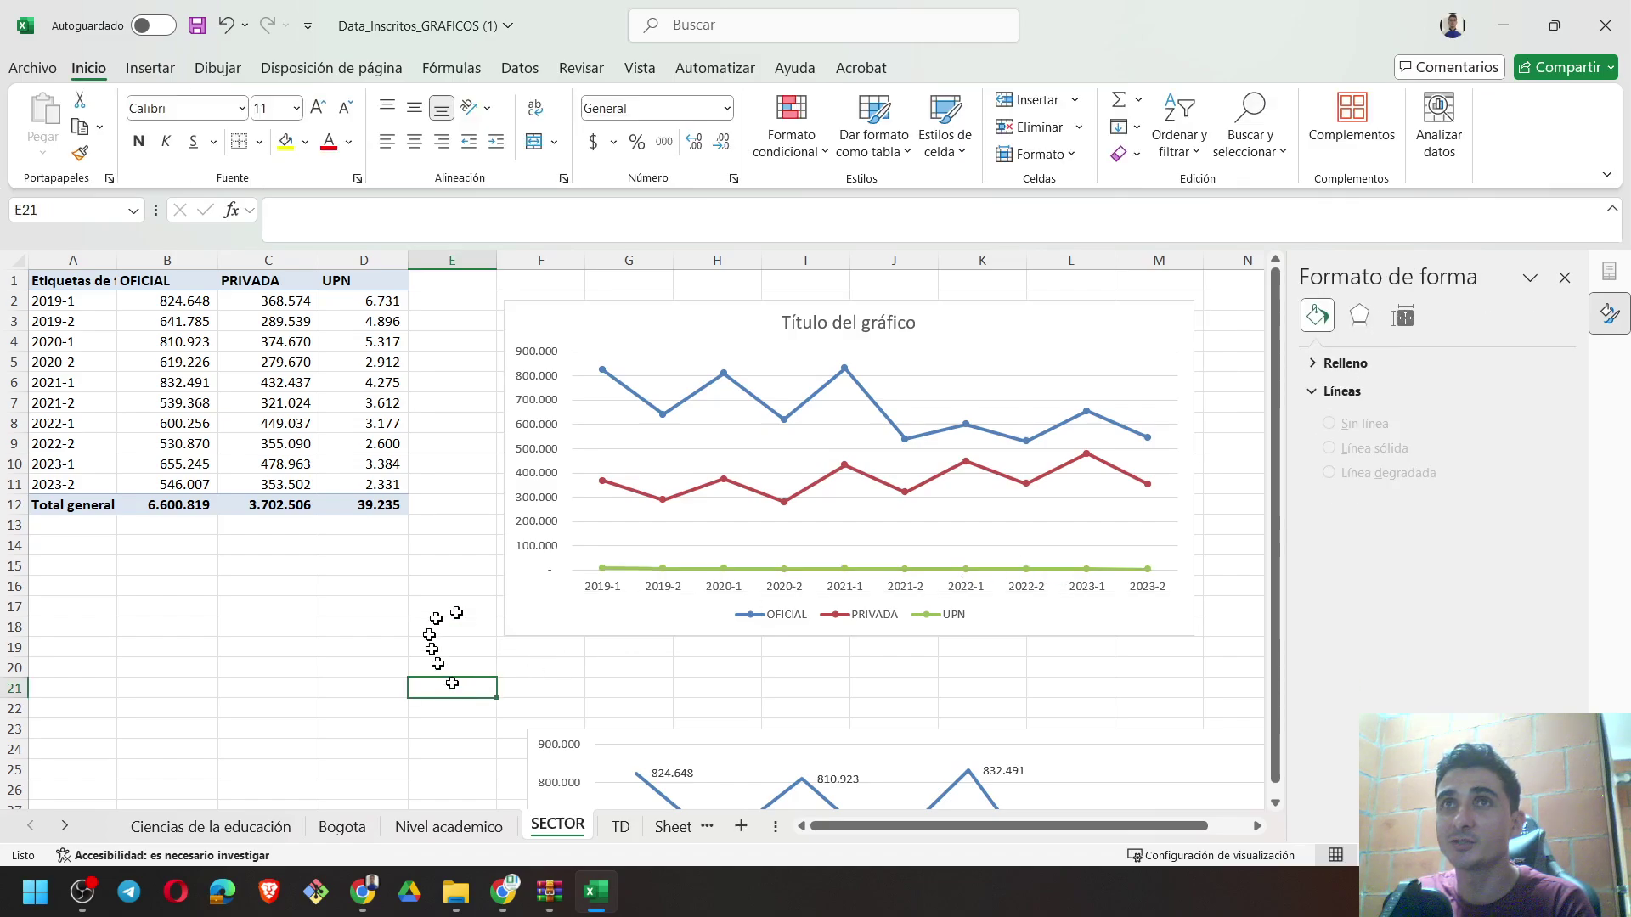
left_click(626, 570)
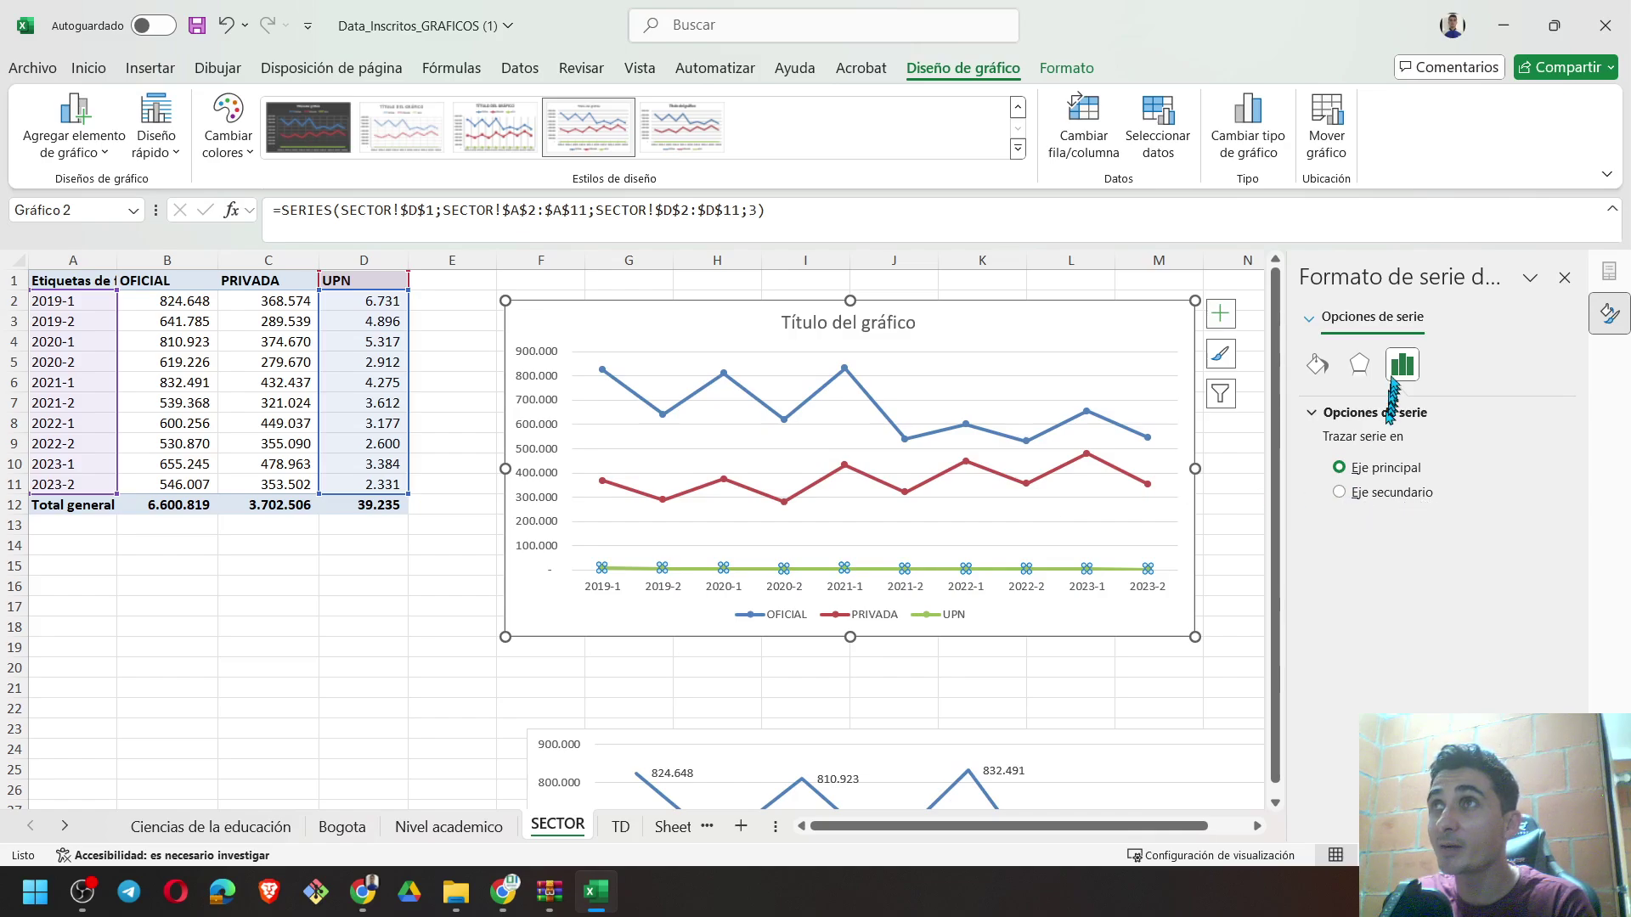
left_click(1339, 493)
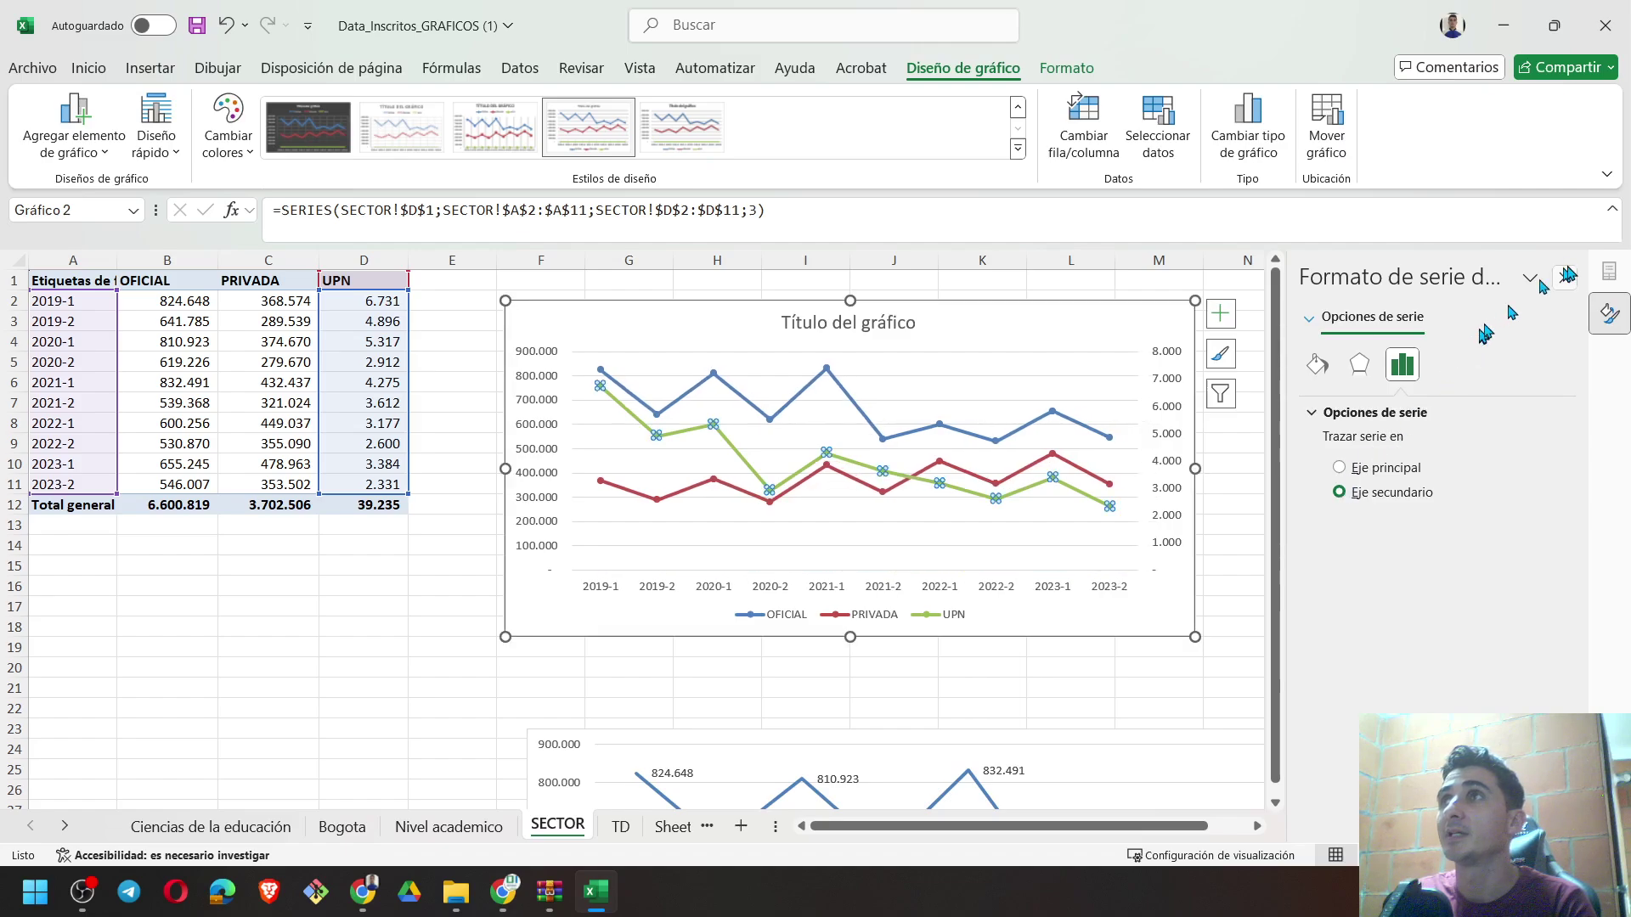
left_click(1565, 277)
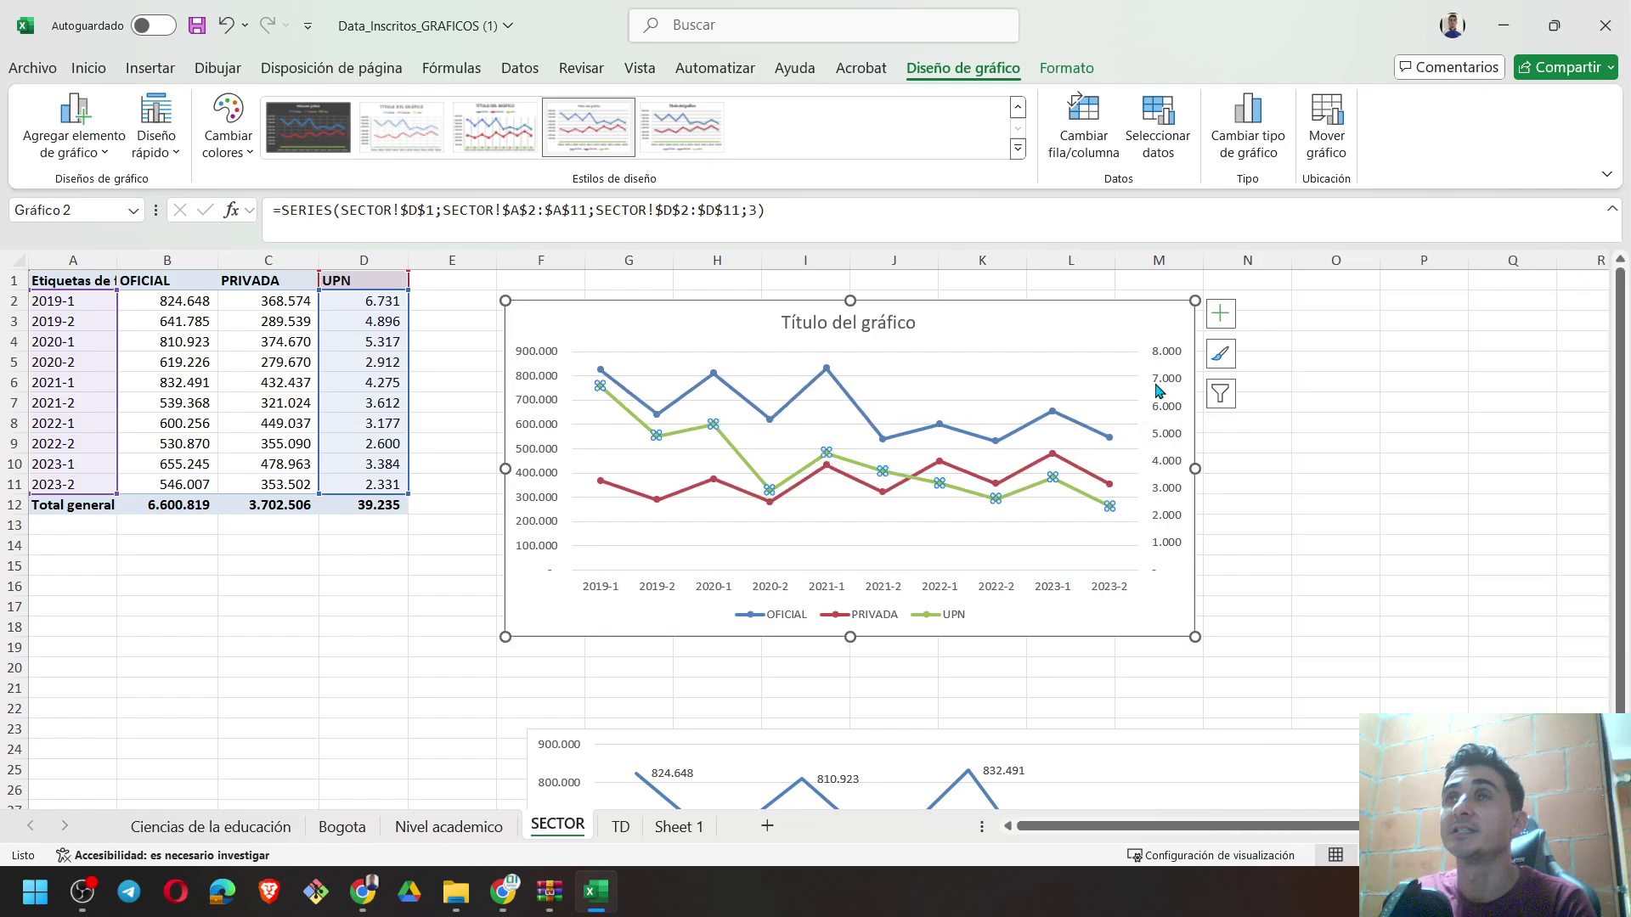
left_click(386, 657)
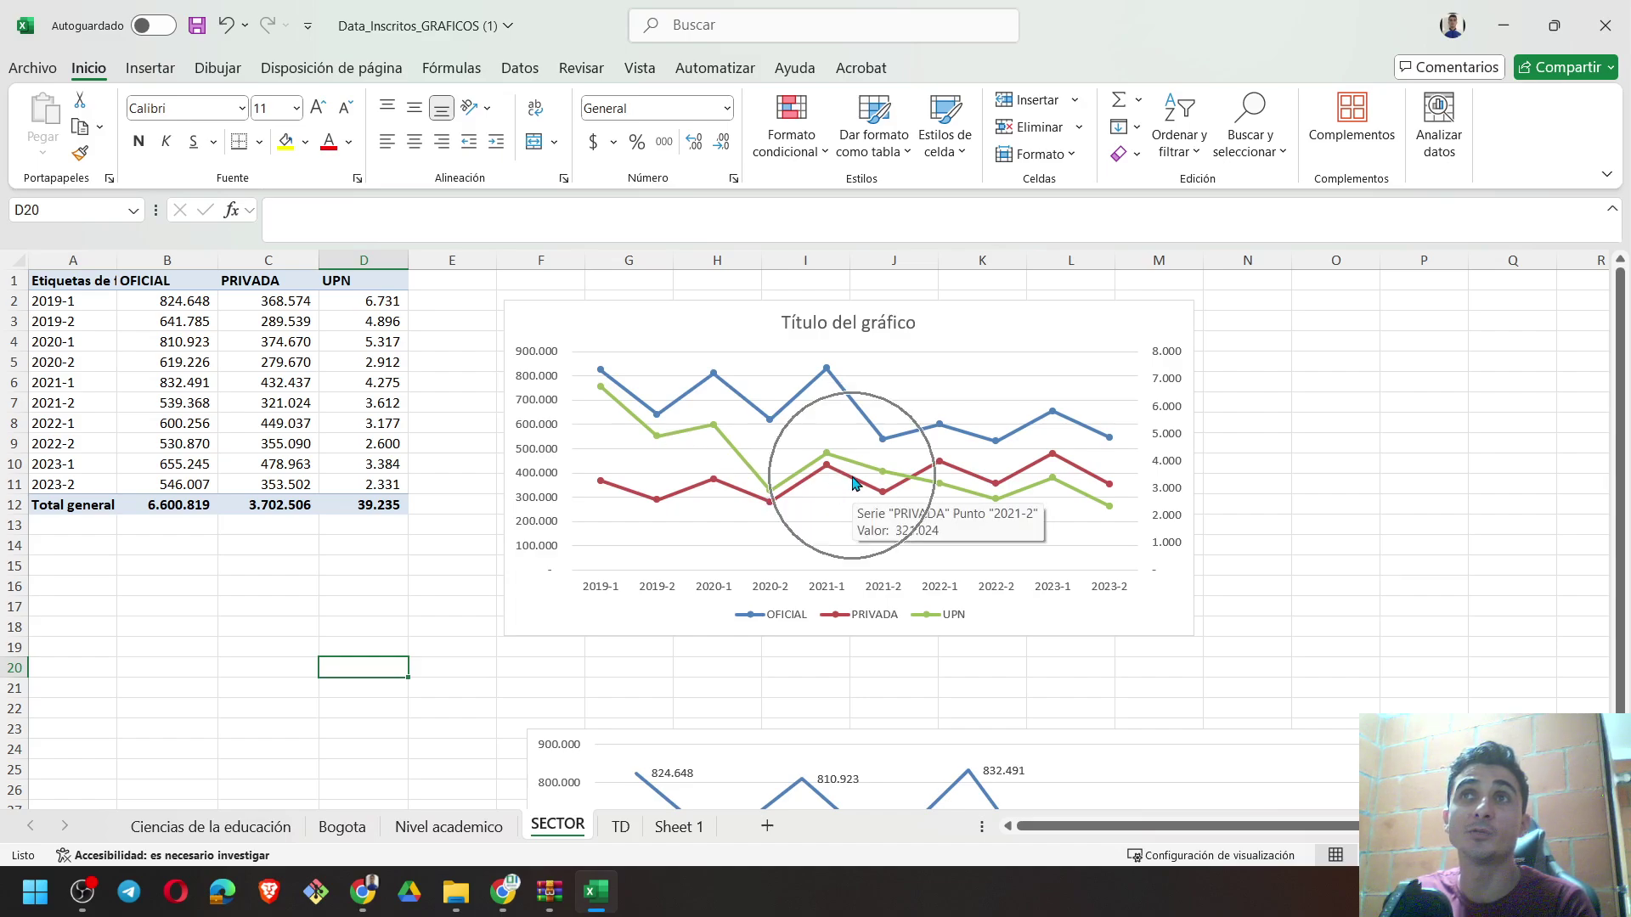
Change the secondary axis Máximos from 8000 to 25000 in Dar formato al eje
right_click(1170, 443)
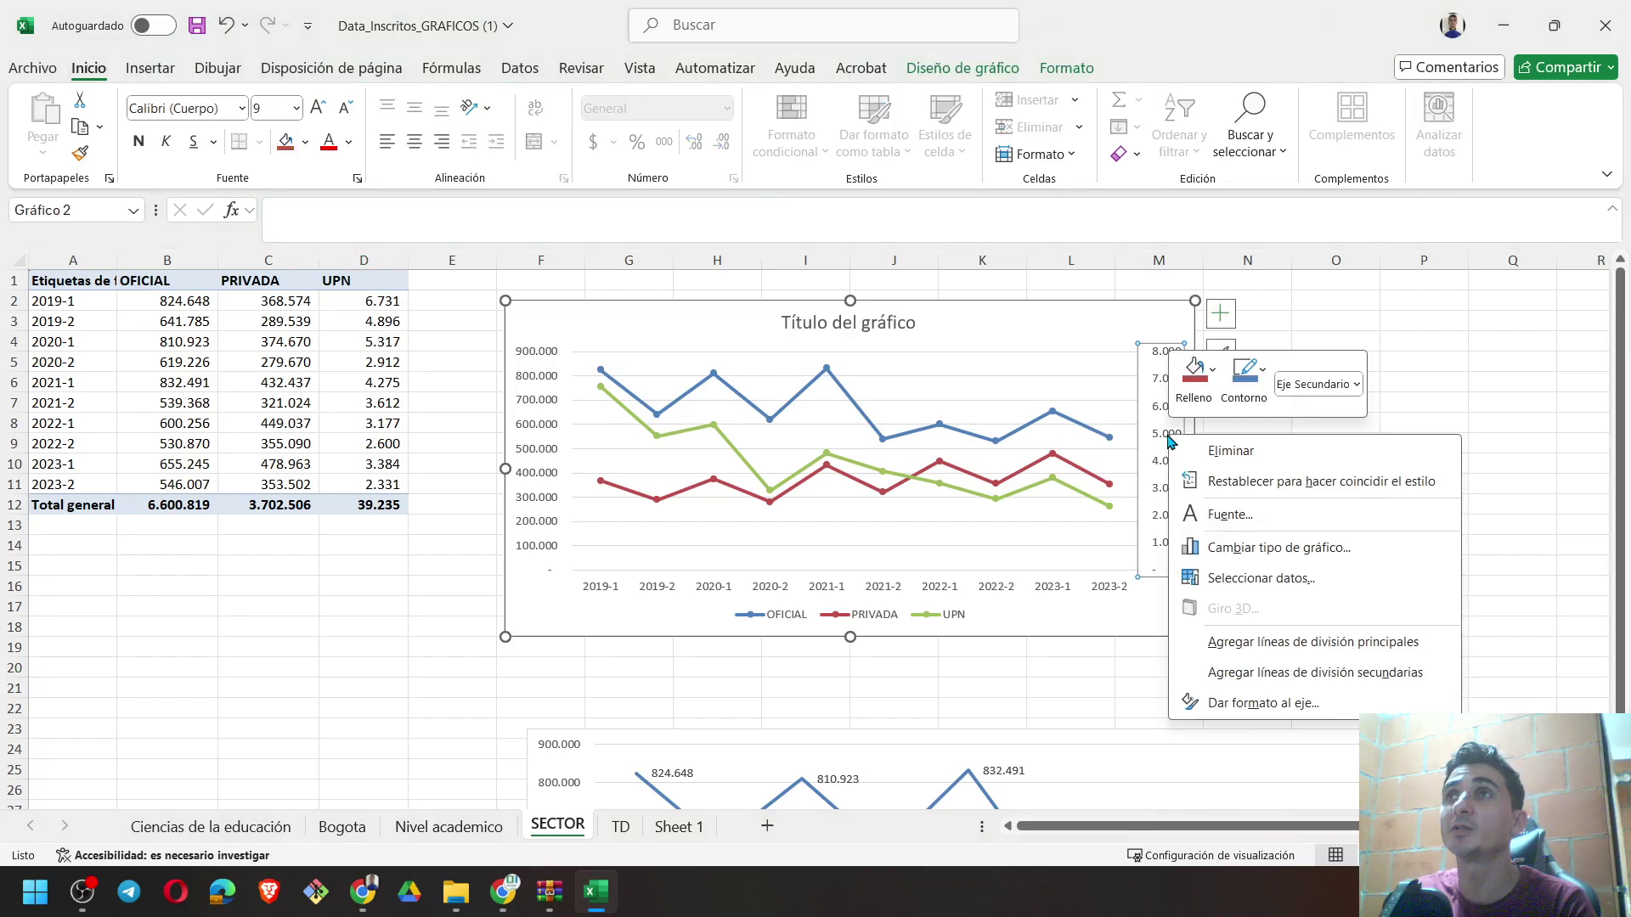
left_click(1248, 702)
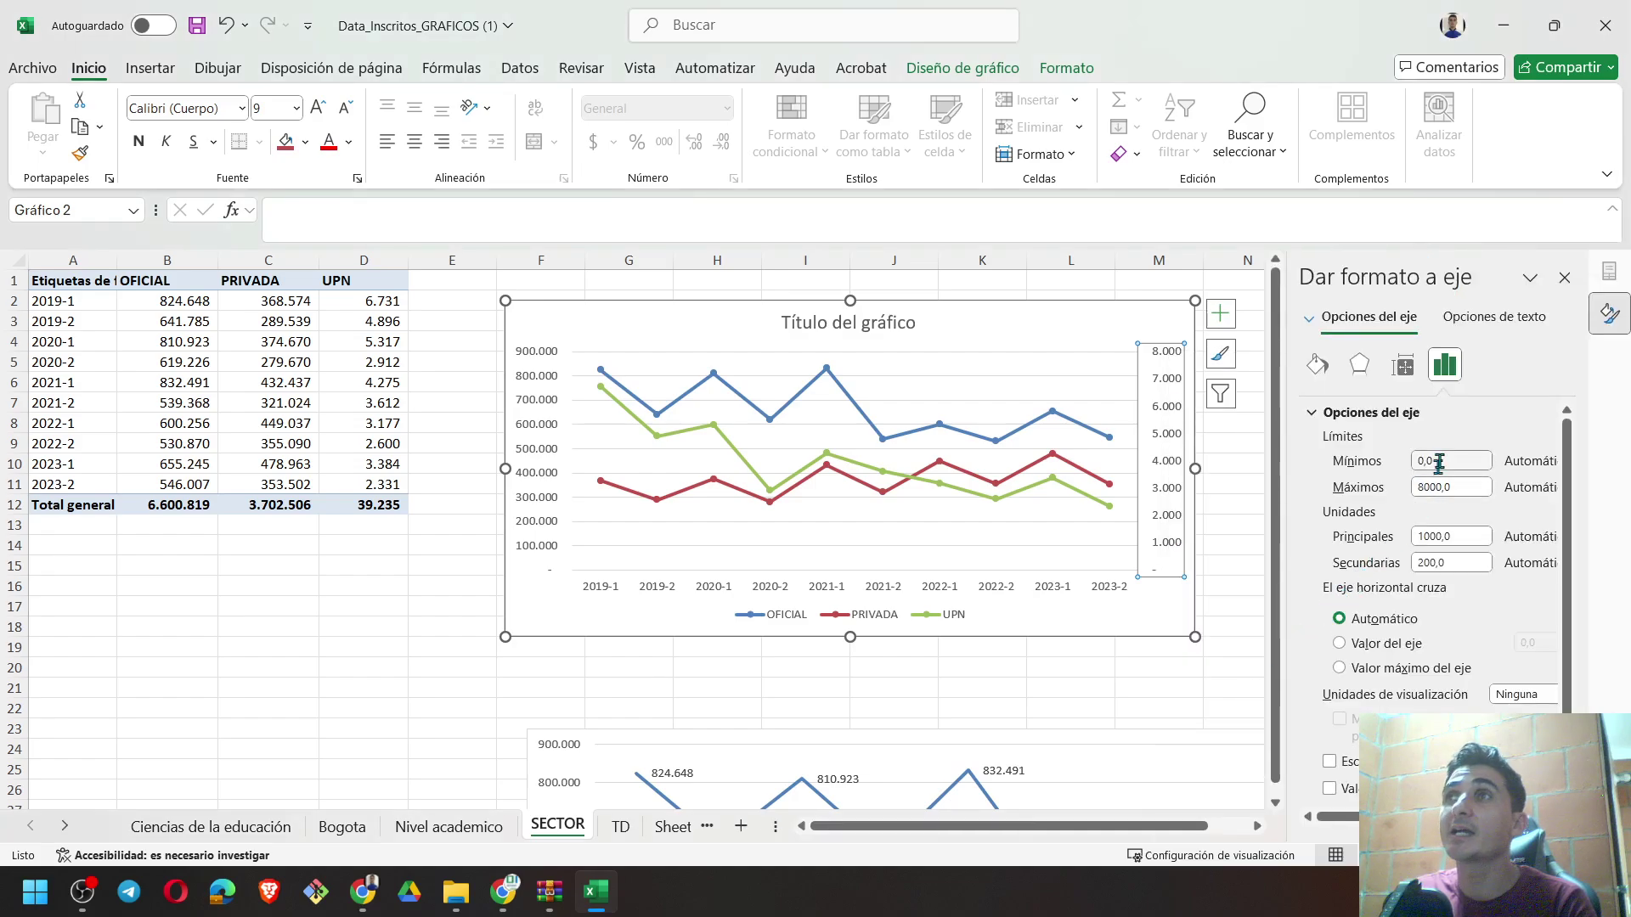
double_click(1456, 483)
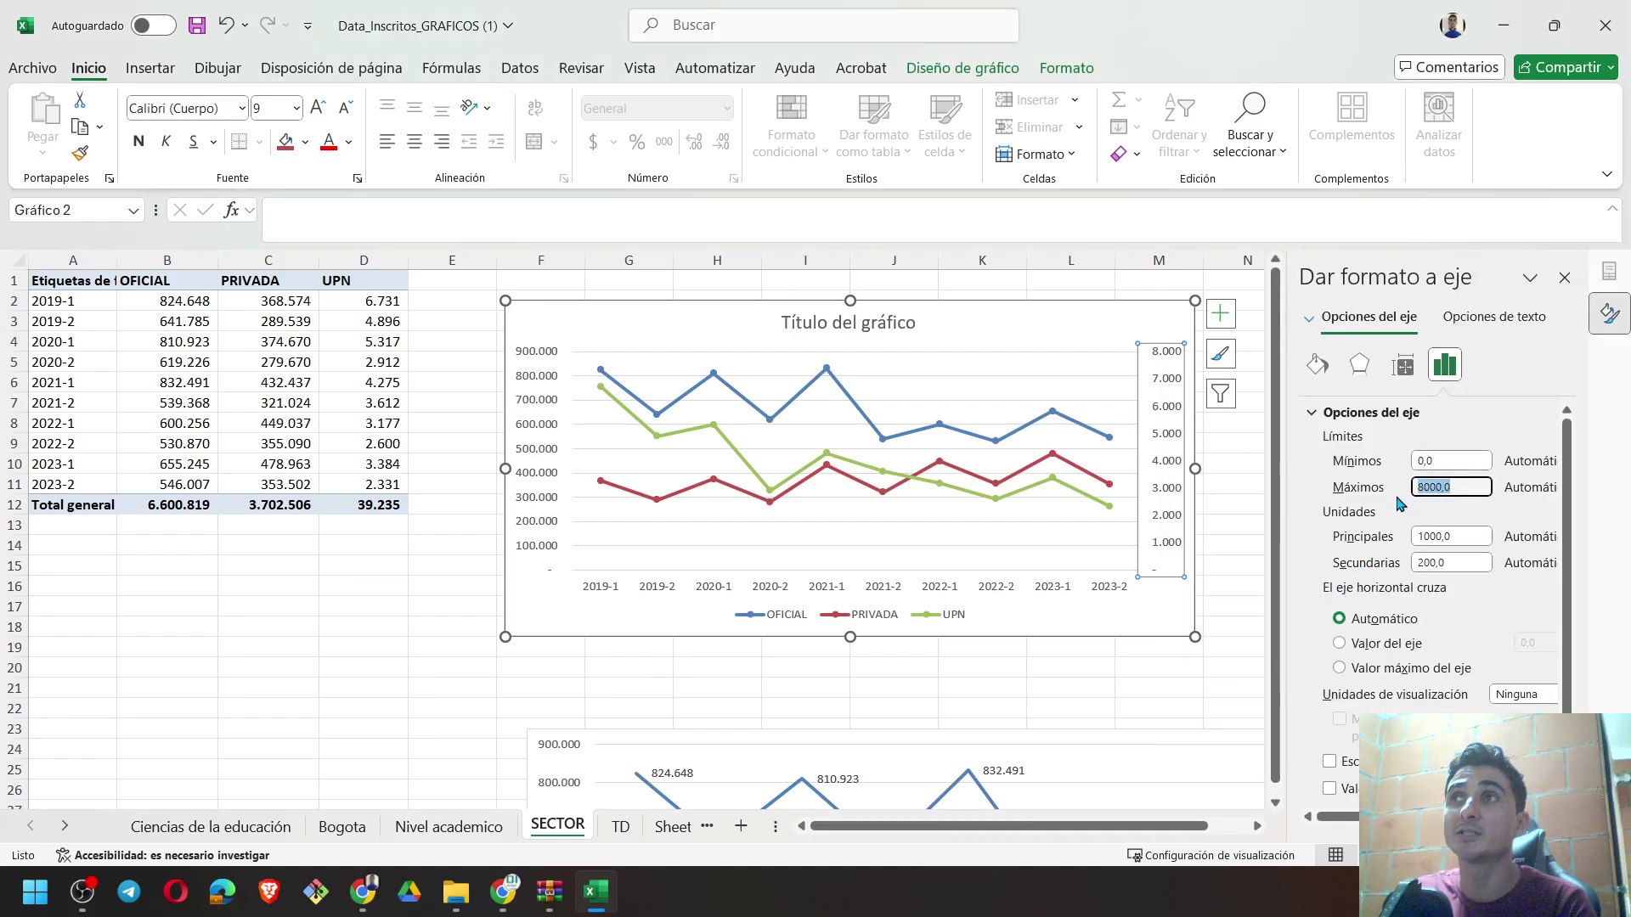
type("25")
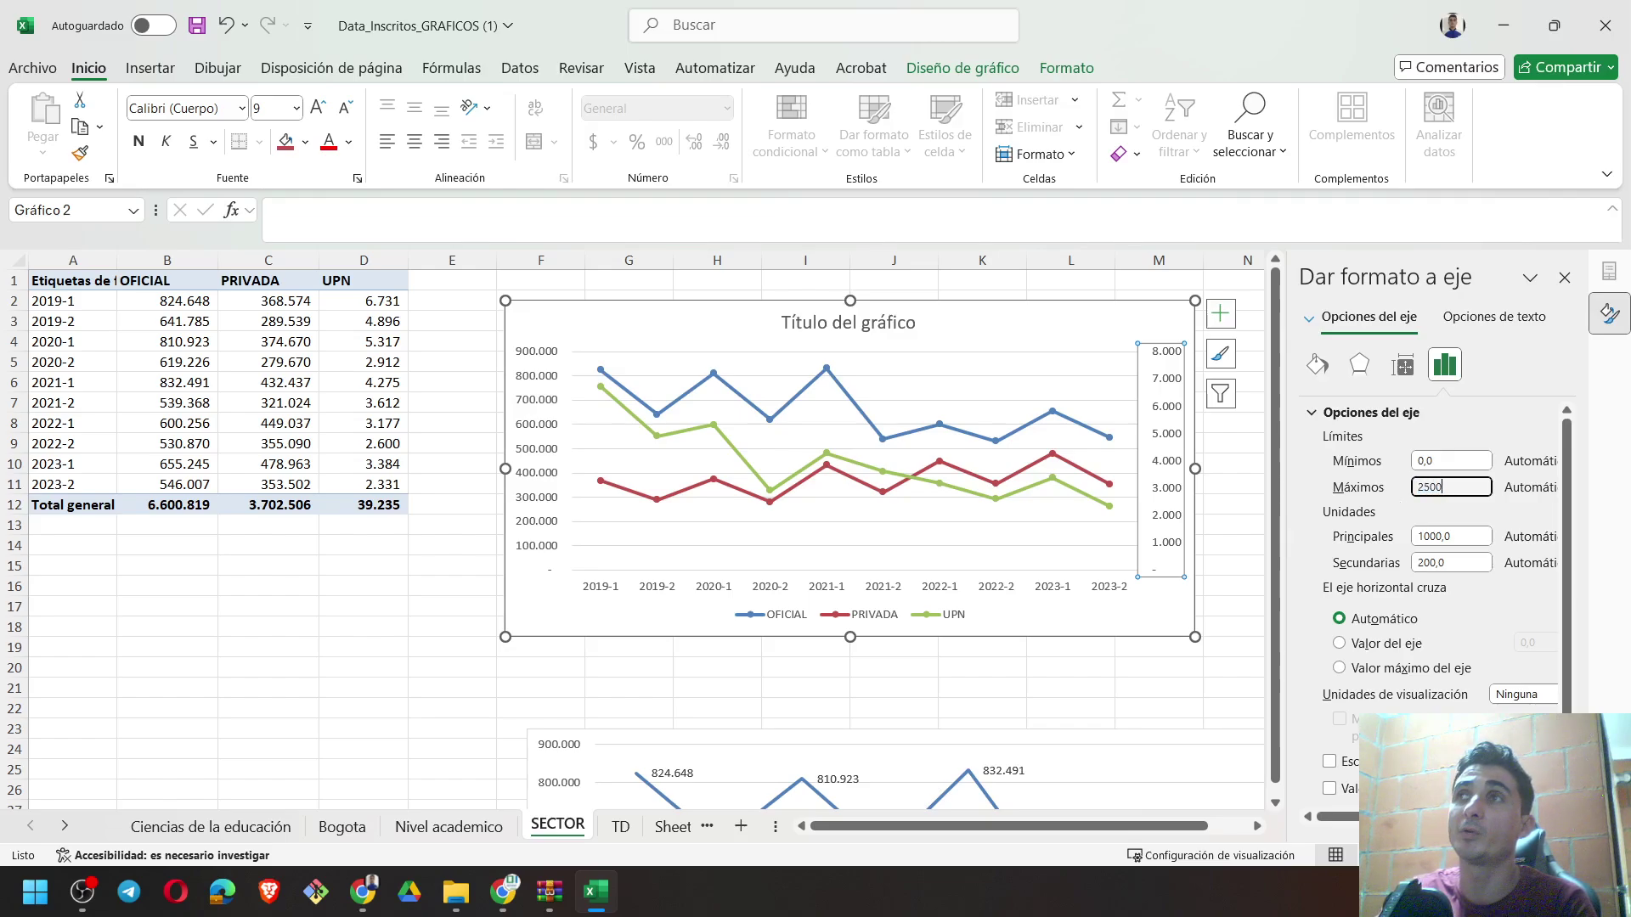
key("Return")
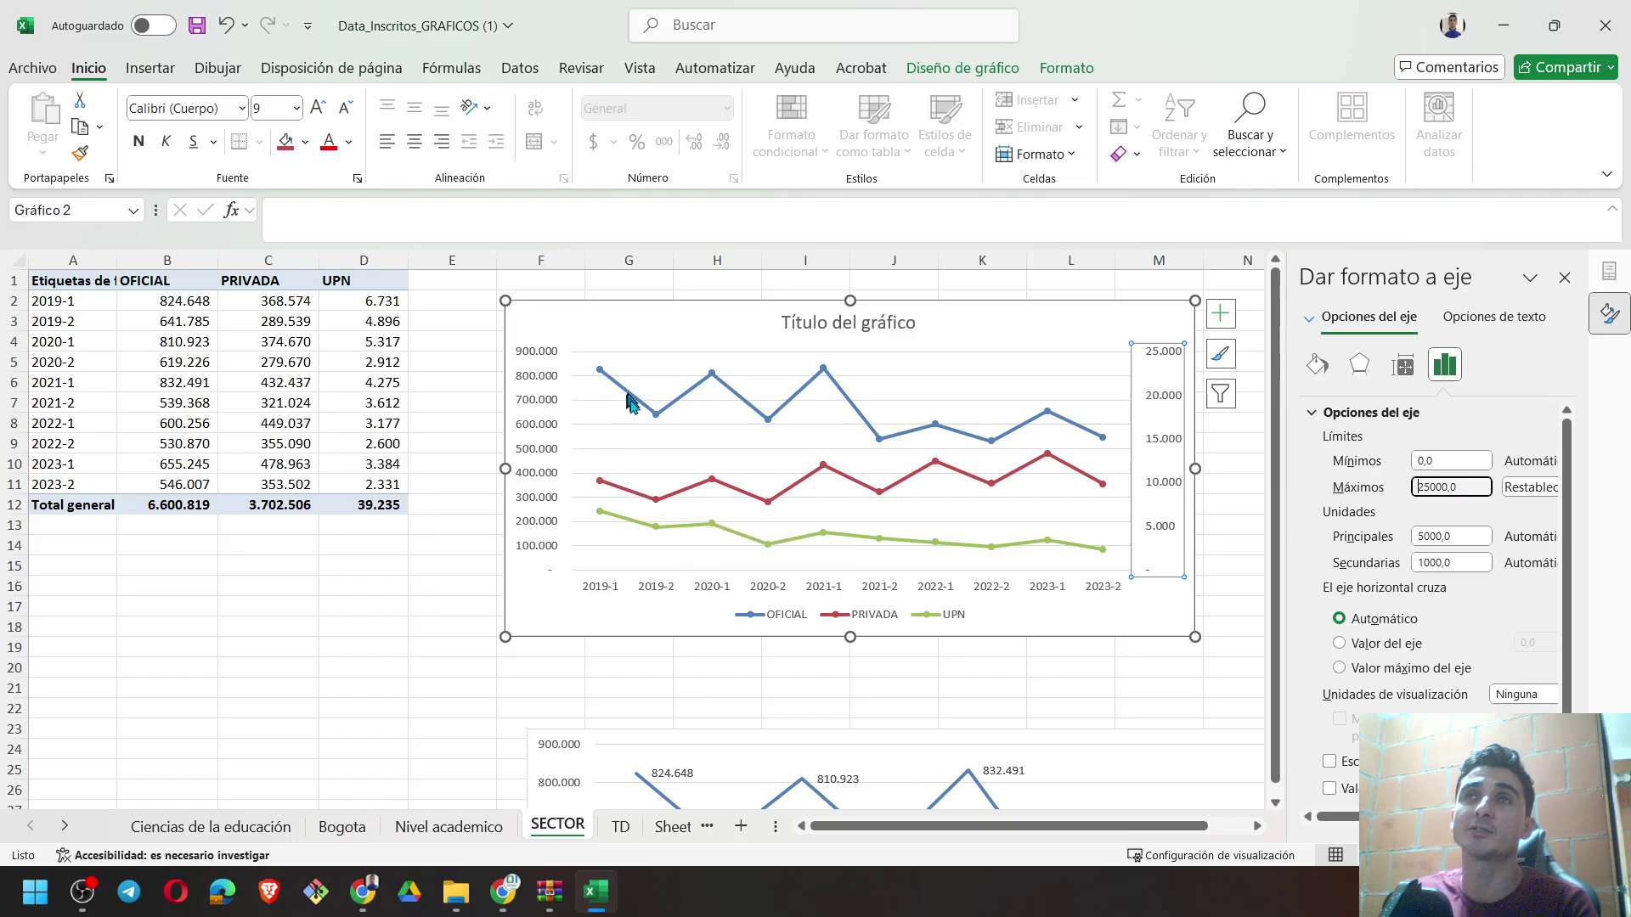
left_click(435, 633)
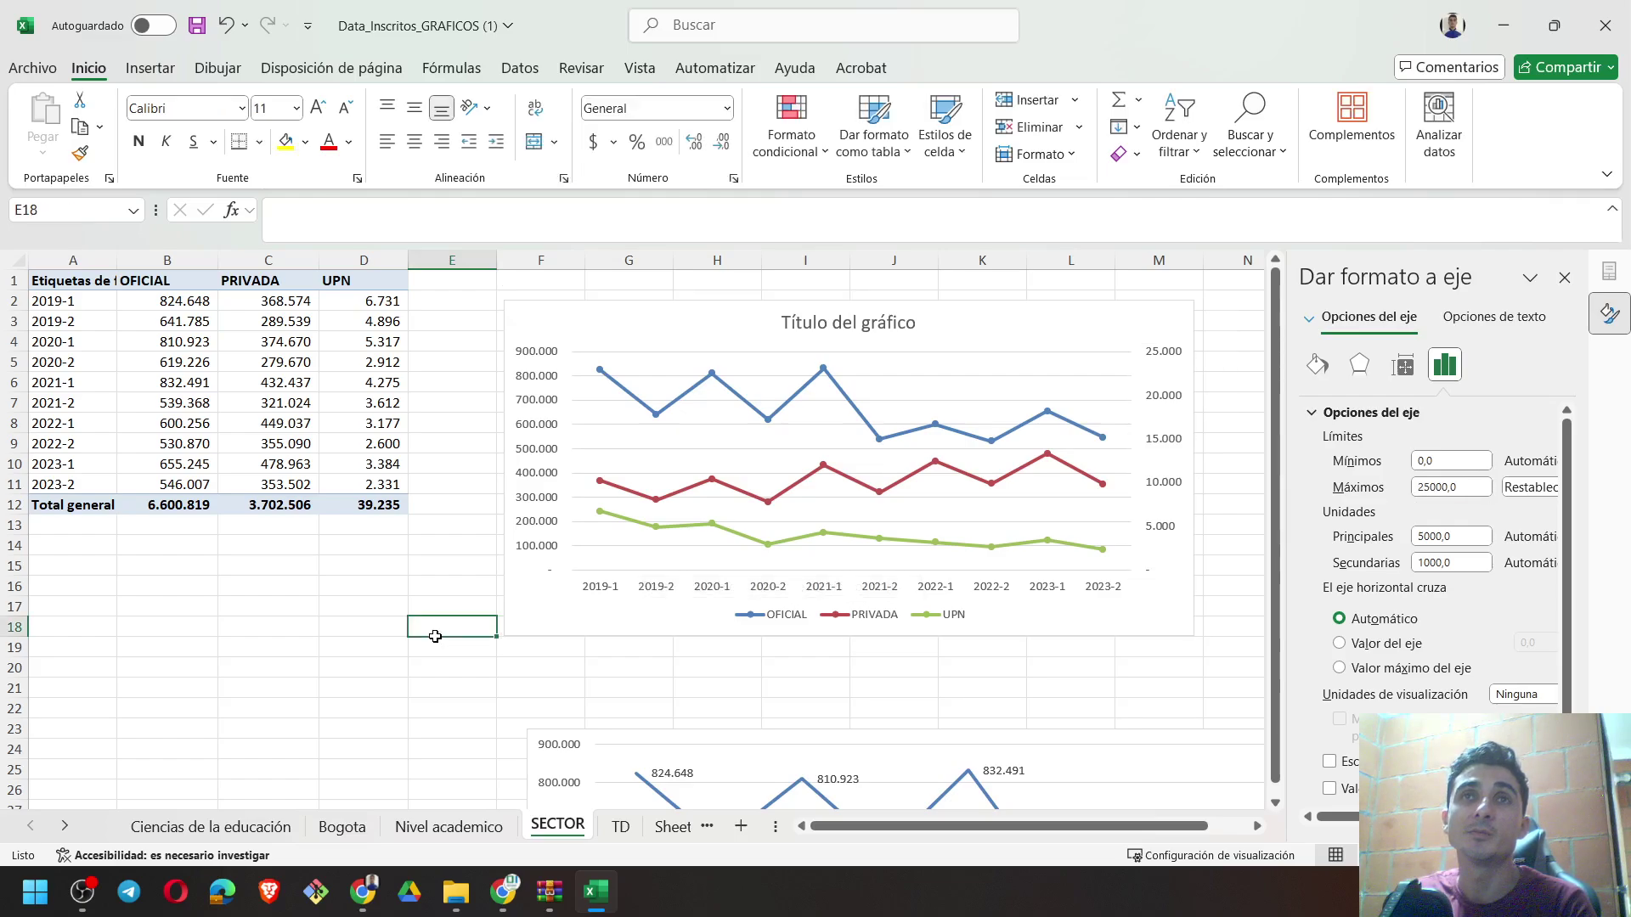